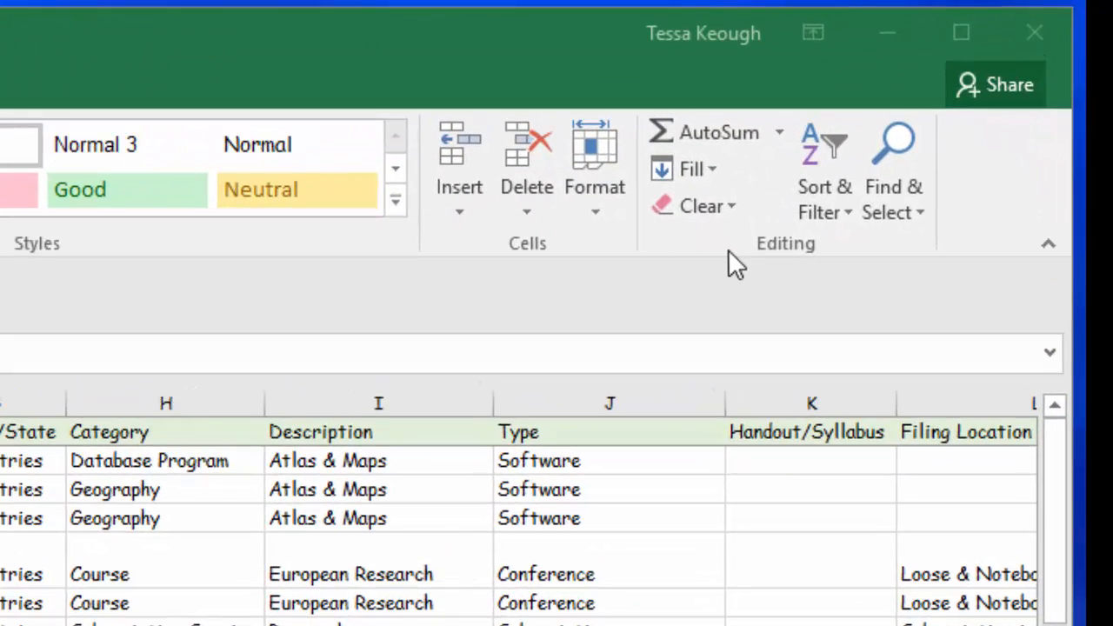
click(847, 214)
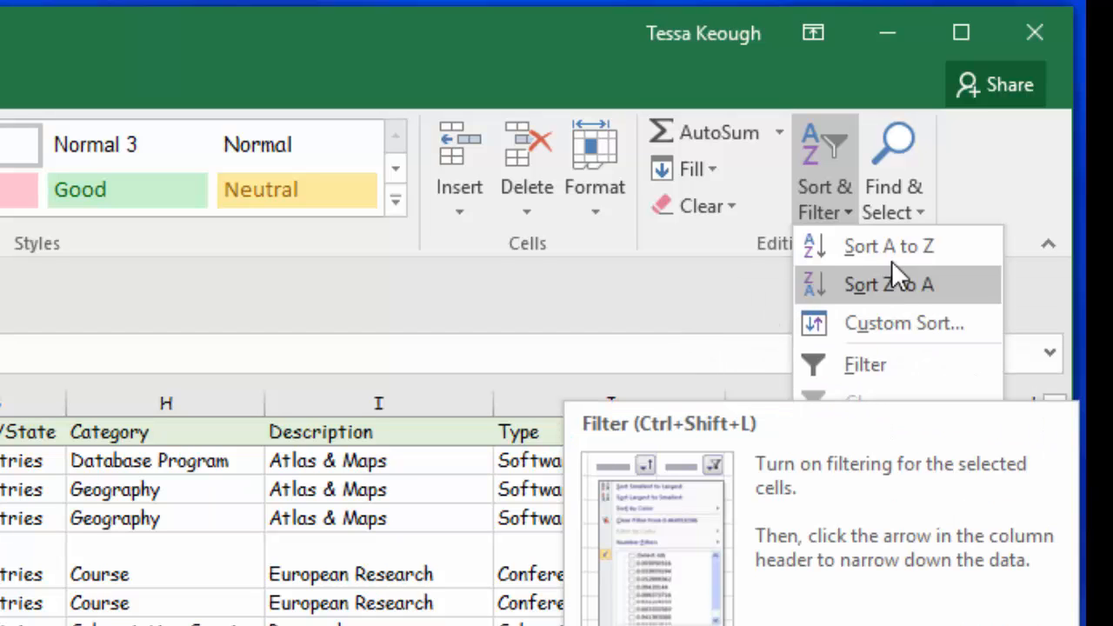
click(922, 208)
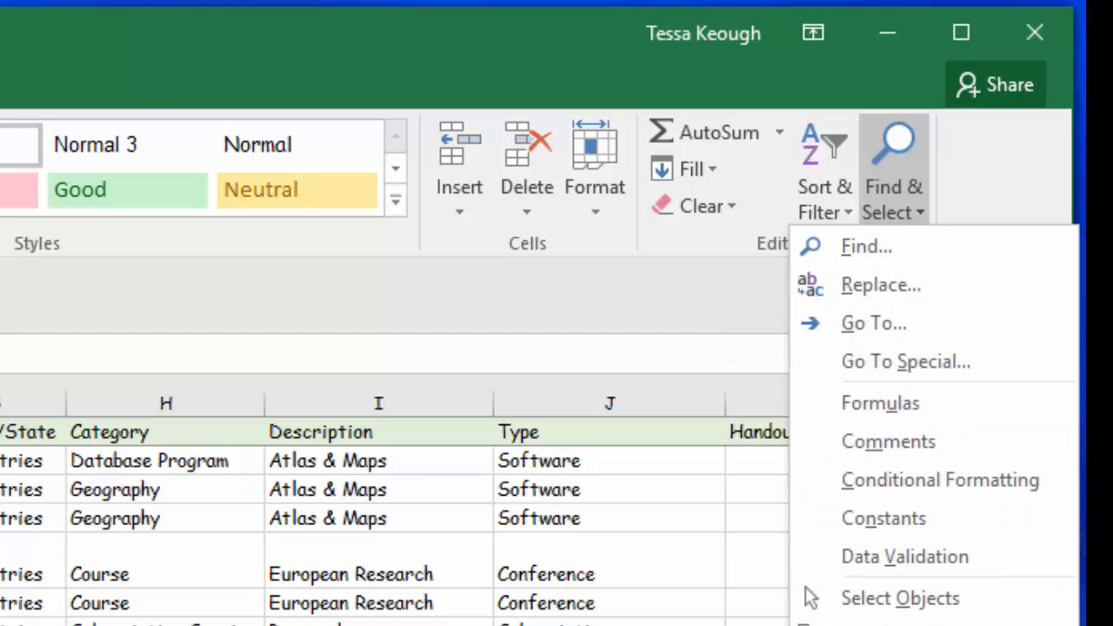
click(766, 271)
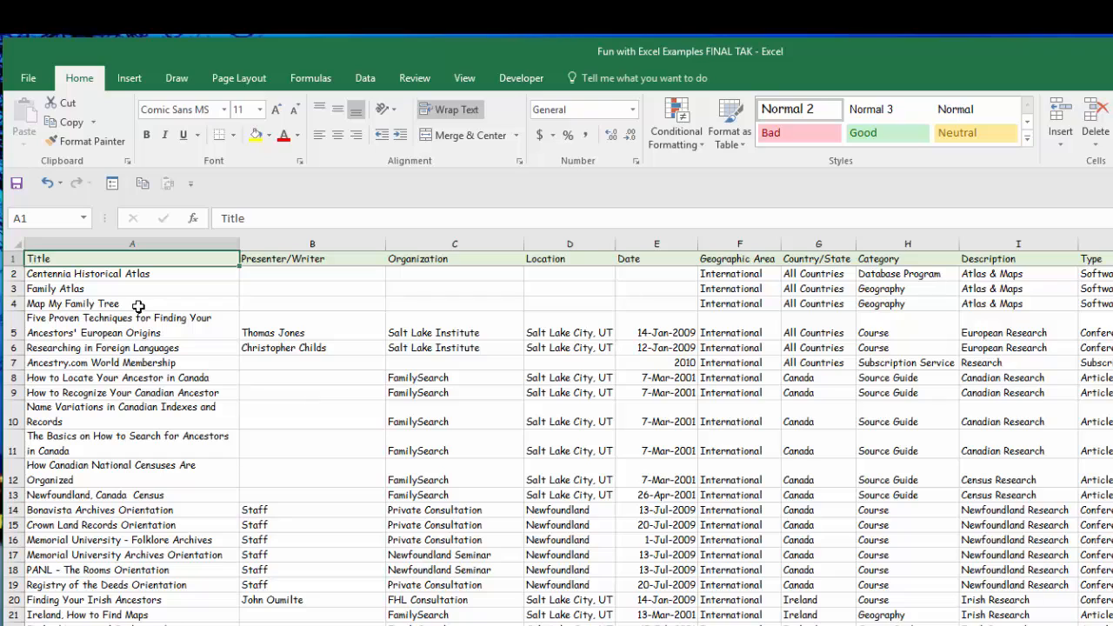
scroll(718, 620, right, 3)
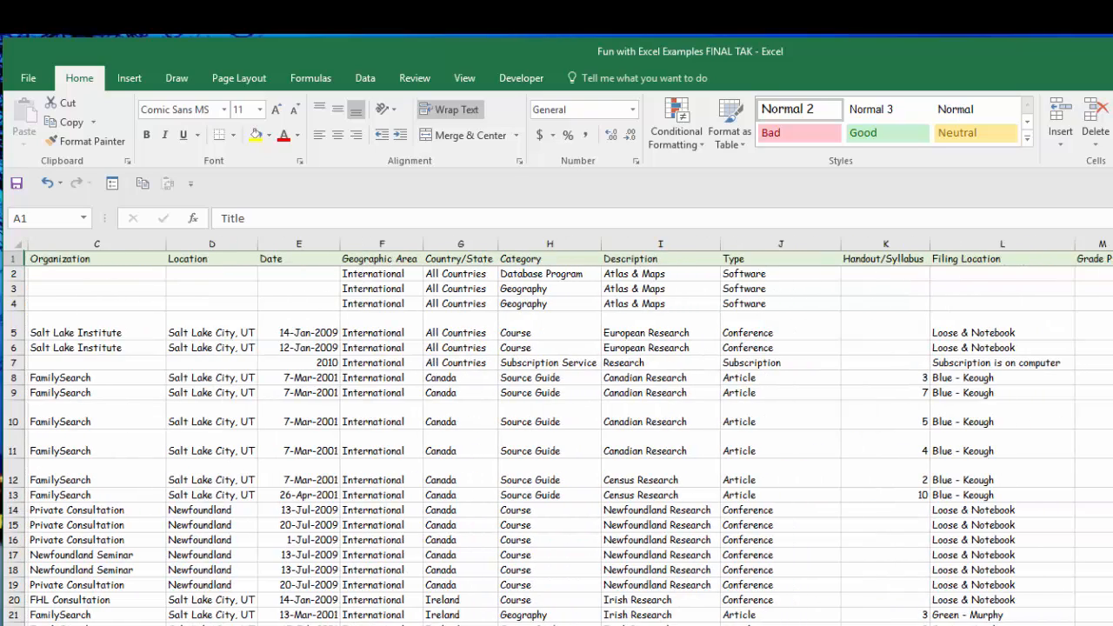
scroll(568, 435, left, 1)
scroll(569, 435, right, 1)
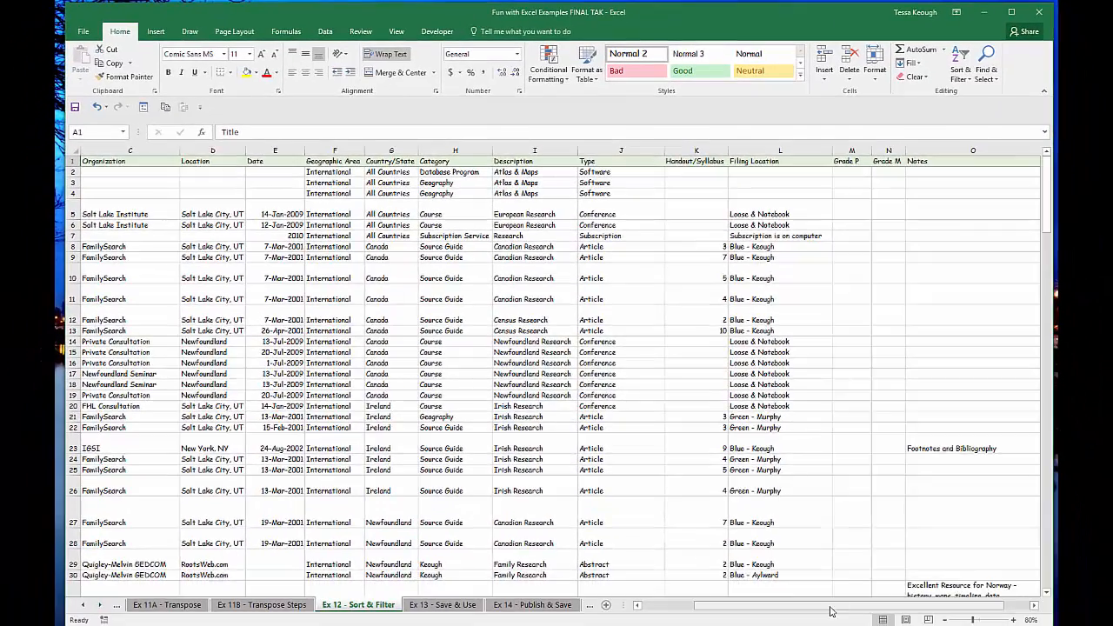
drag(829, 607, 793, 612)
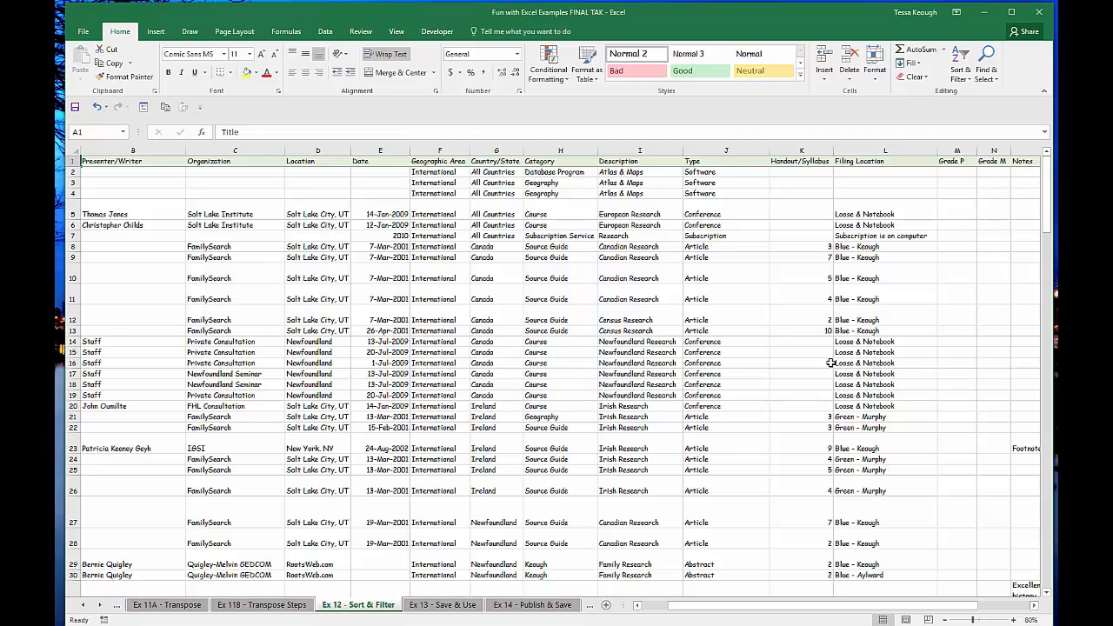
drag(741, 608, 693, 607)
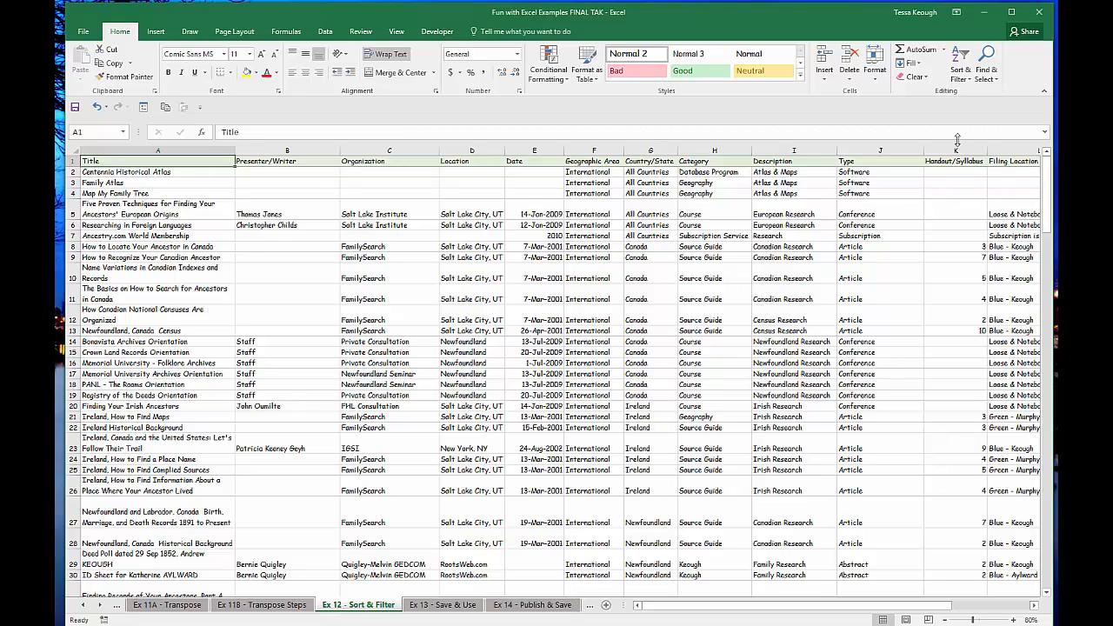
- Turn on filtering for the header row and filter the Country/State column to show only Newfoundland
click(969, 80)
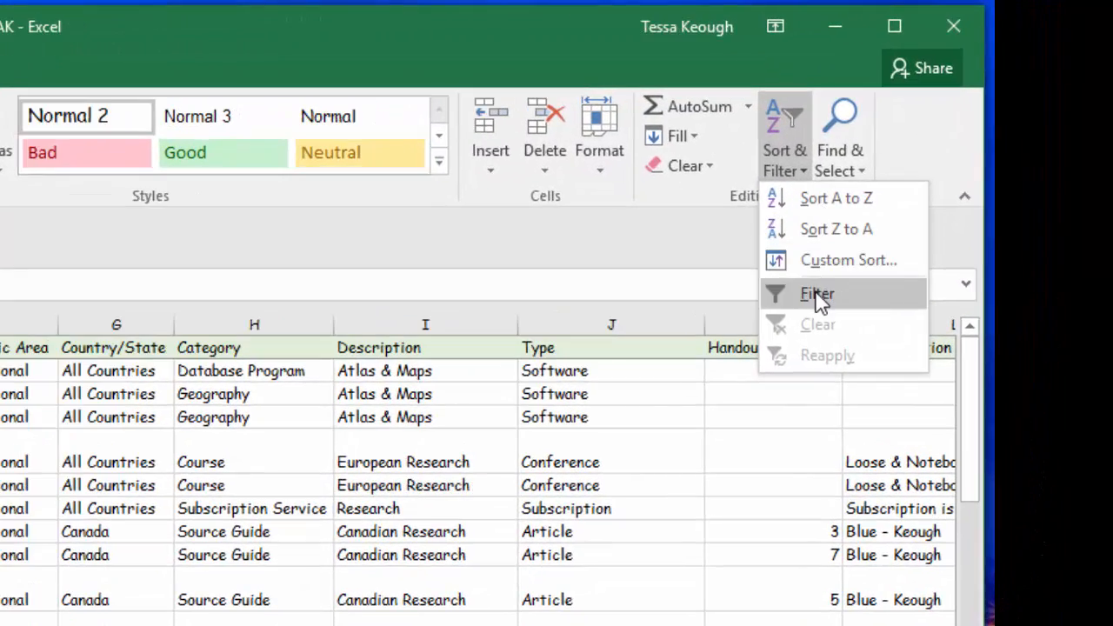
click(819, 295)
scroll(815, 292, right, 1)
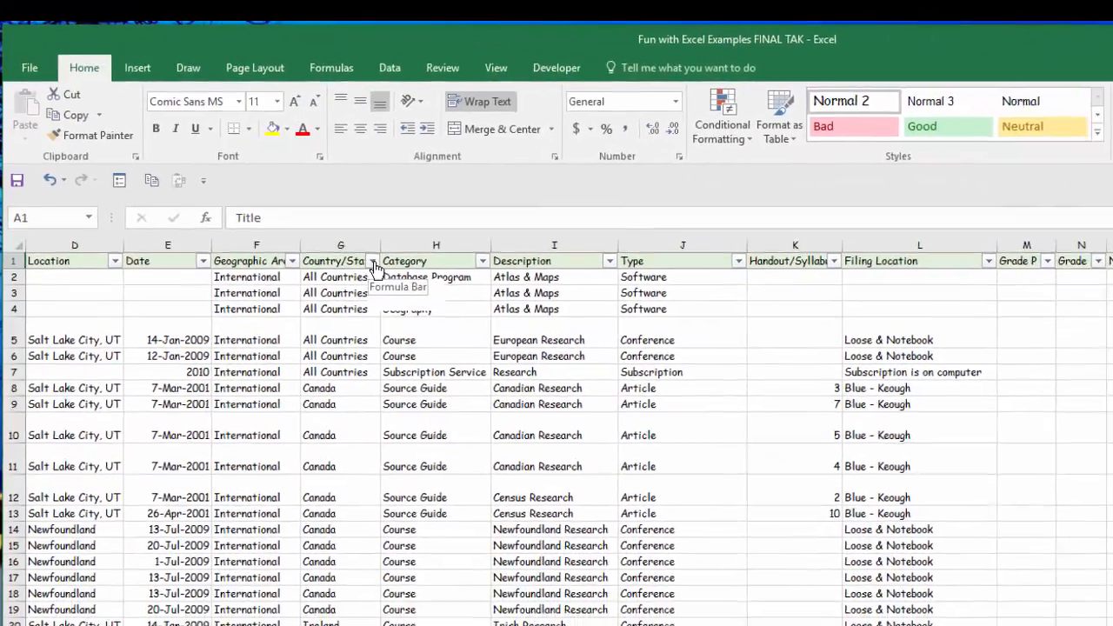
click(367, 258)
click(180, 402)
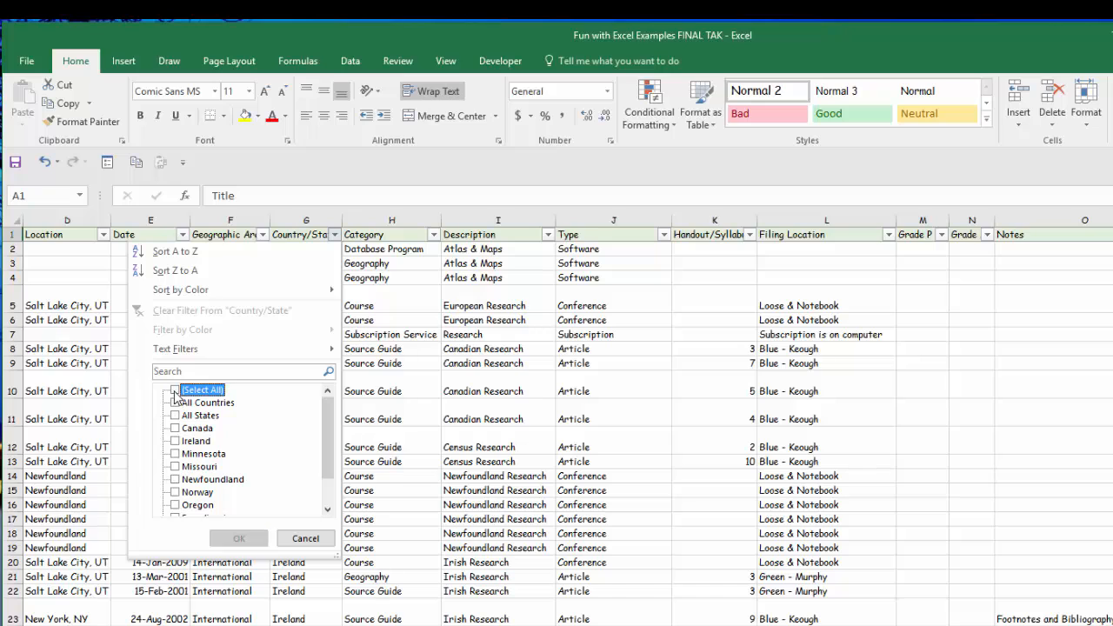
click(177, 479)
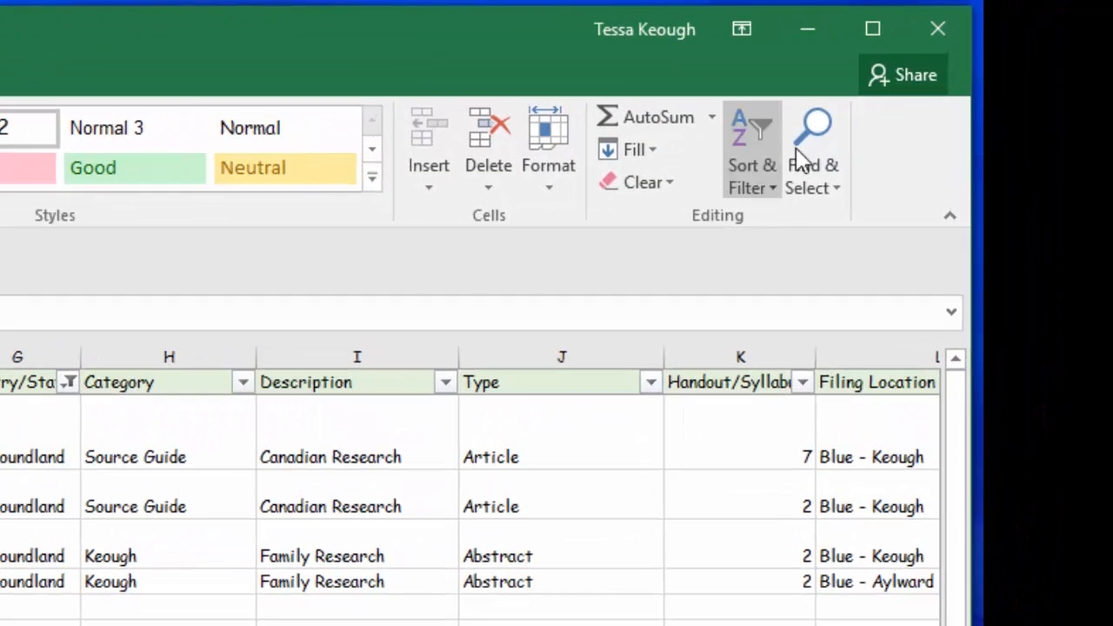
- Turn off filtering so that all rows of the table are shown again
click(776, 193)
click(749, 324)
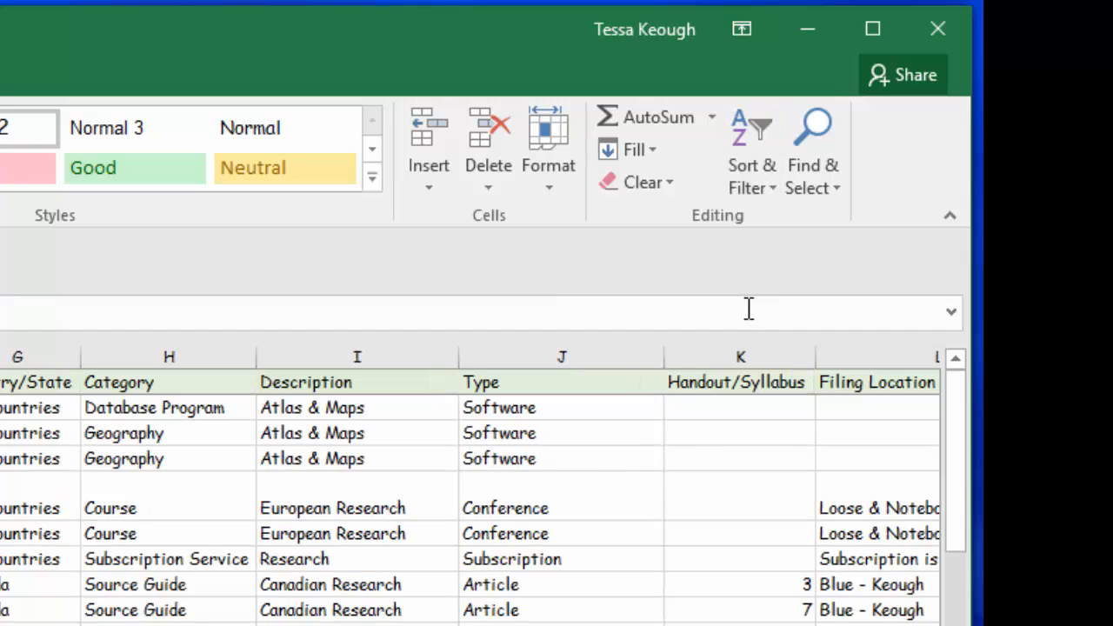
- Apply a custom sort to the table by Organization, on values, in A to Z order
click(777, 196)
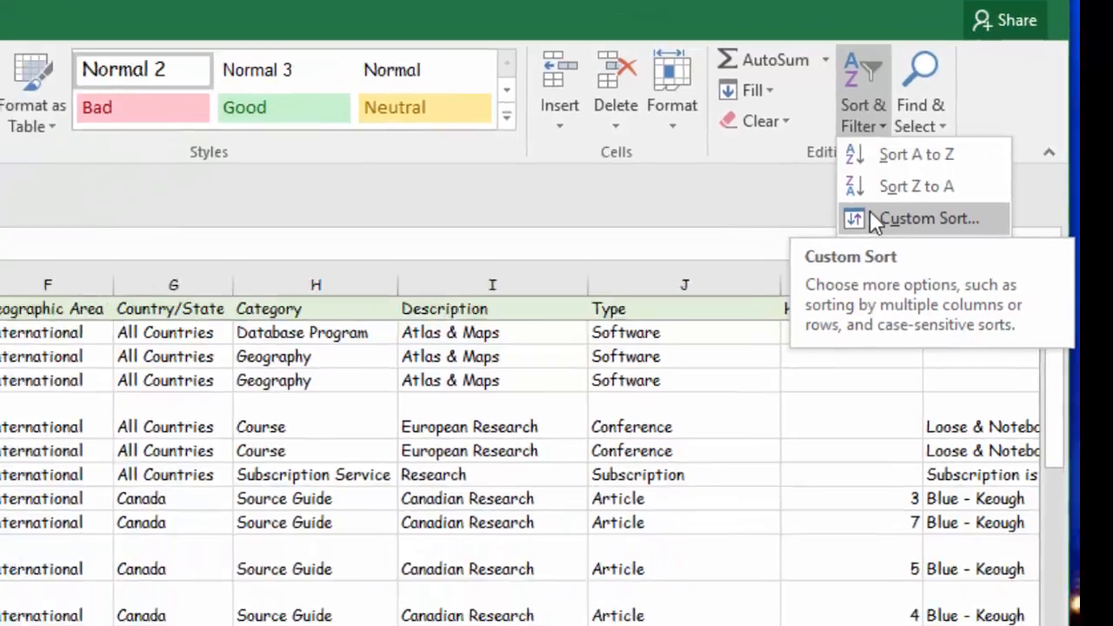
click(763, 290)
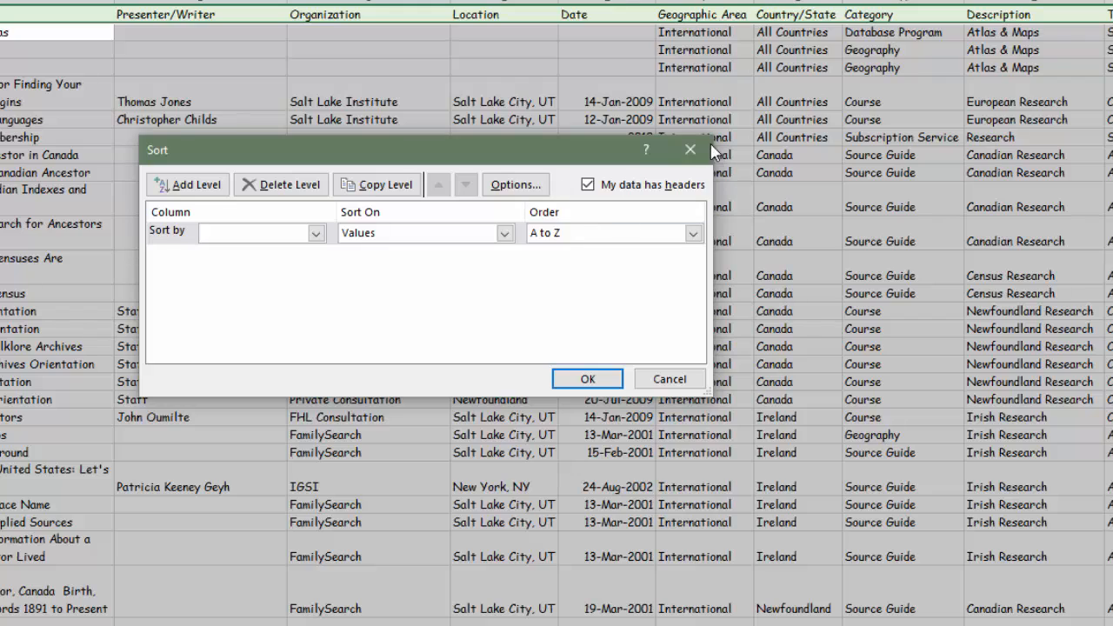
click(316, 233)
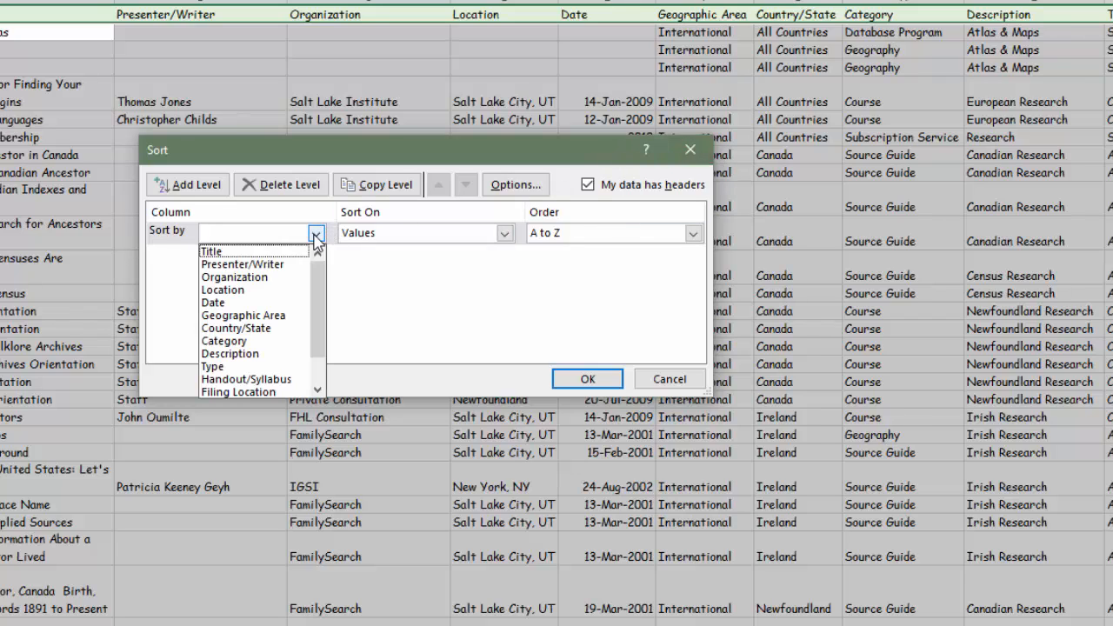
click(279, 278)
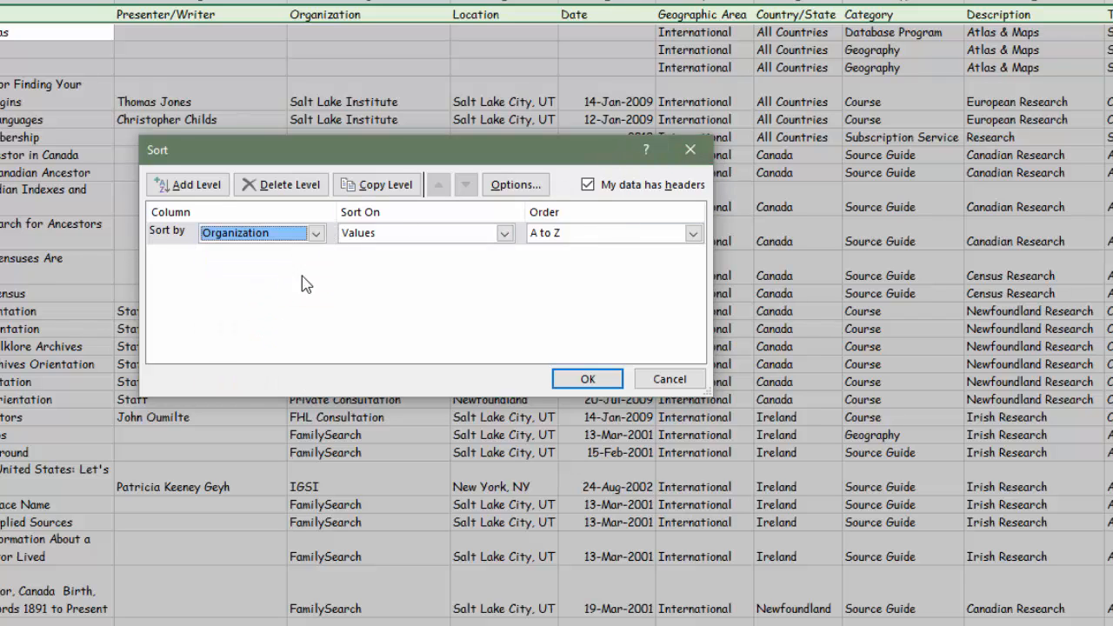
click(587, 380)
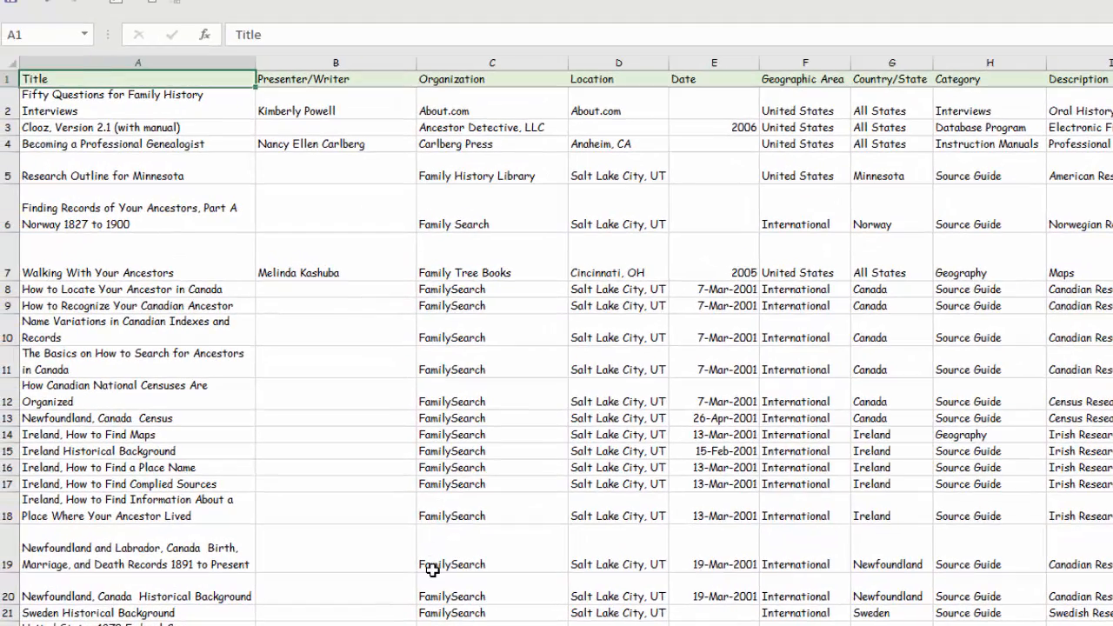
- Look through the sorted rows to examine how the entries are grouped by organization
scroll(437, 567, down, 7)
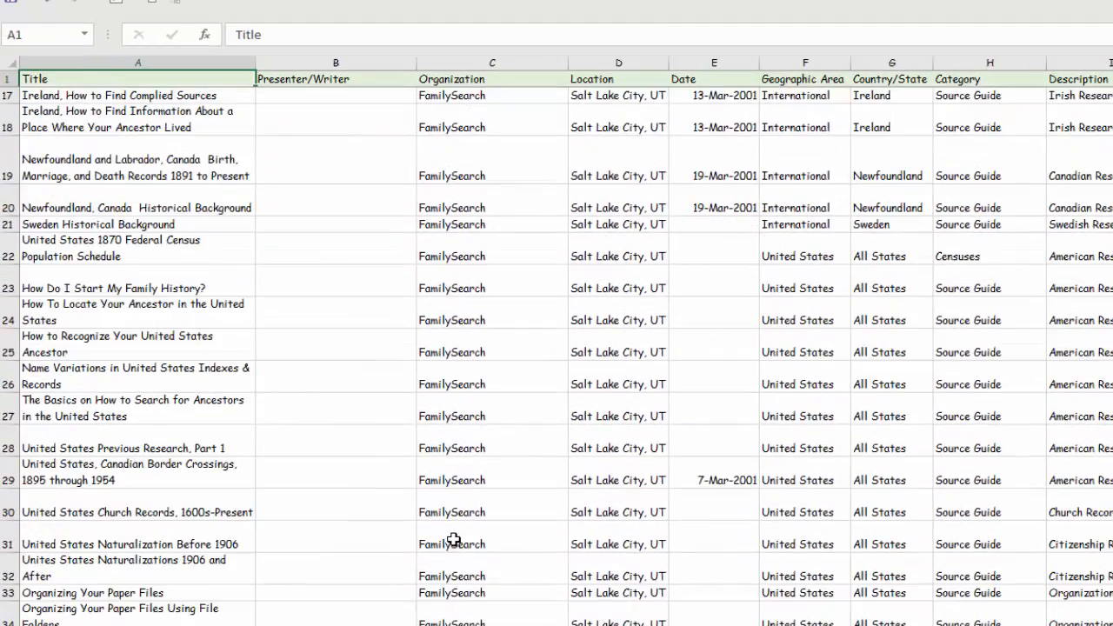
scroll(455, 540, down, 3)
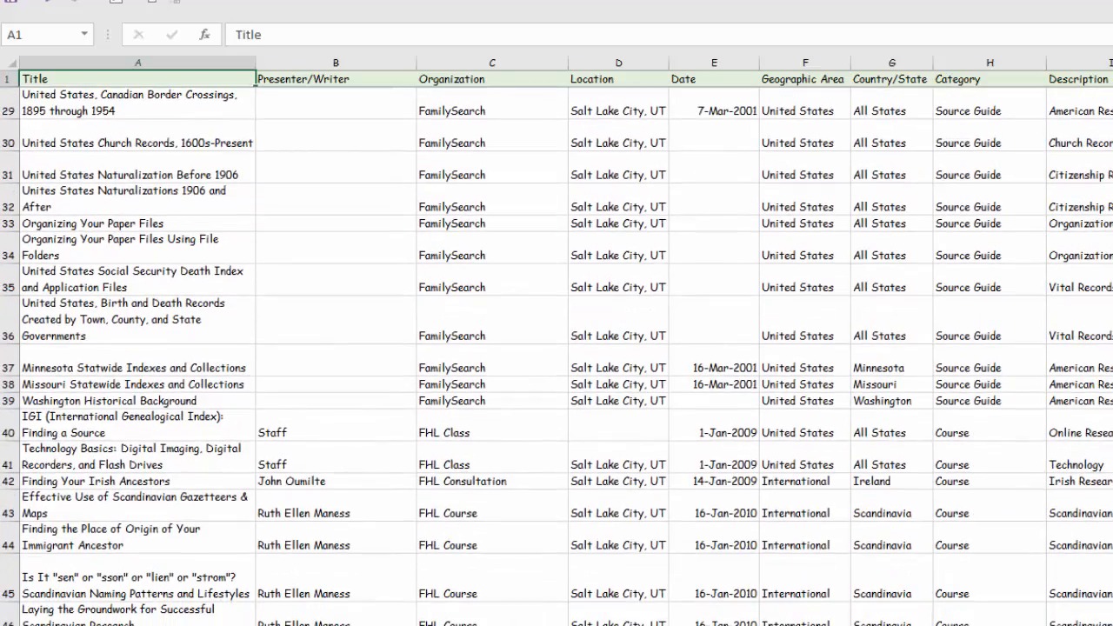
scroll(469, 569, down, 3)
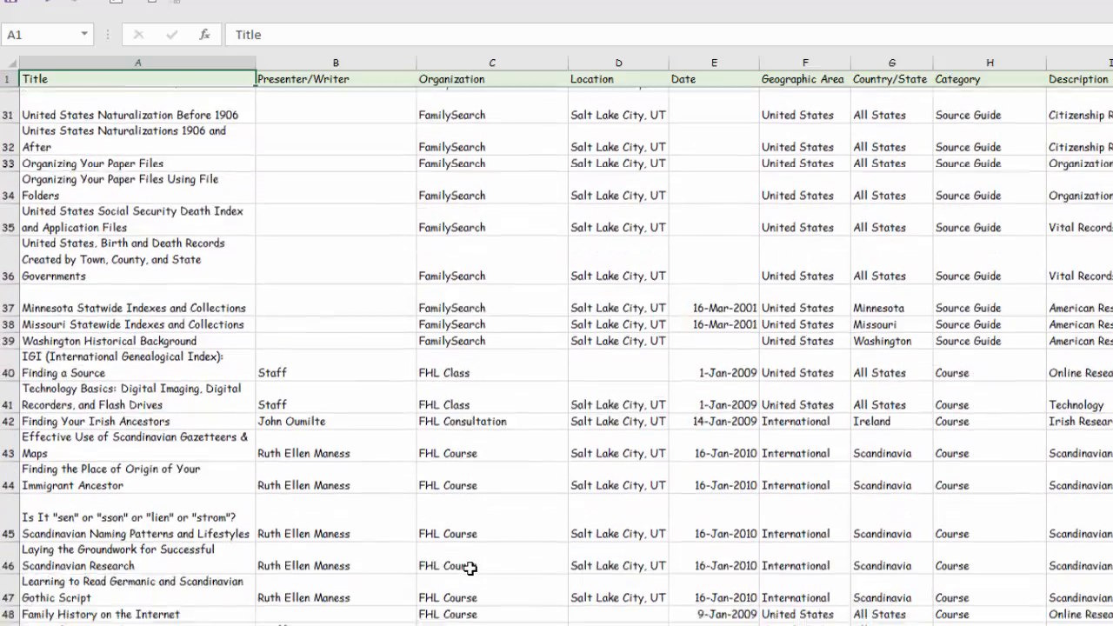
scroll(471, 565, down, 3)
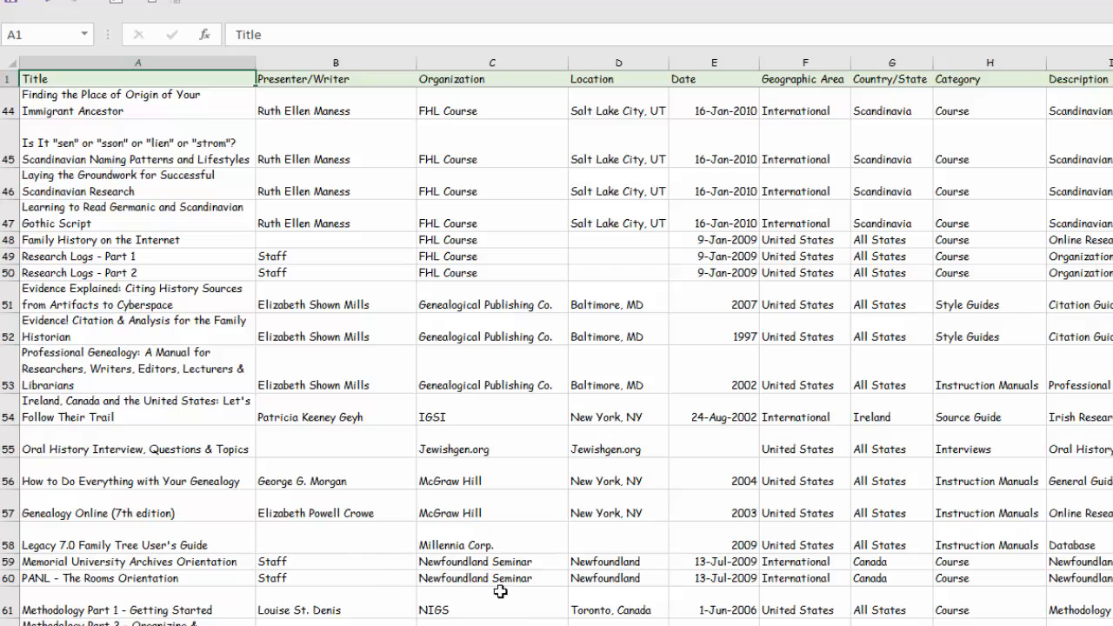
scroll(519, 609, down, 2)
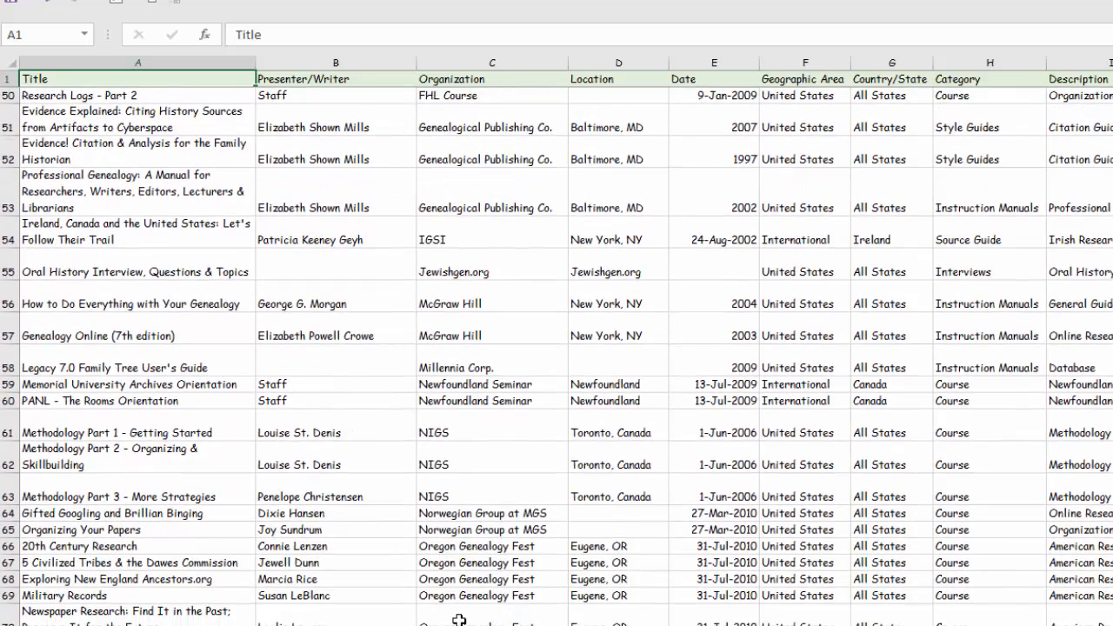
scroll(458, 619, down, 1)
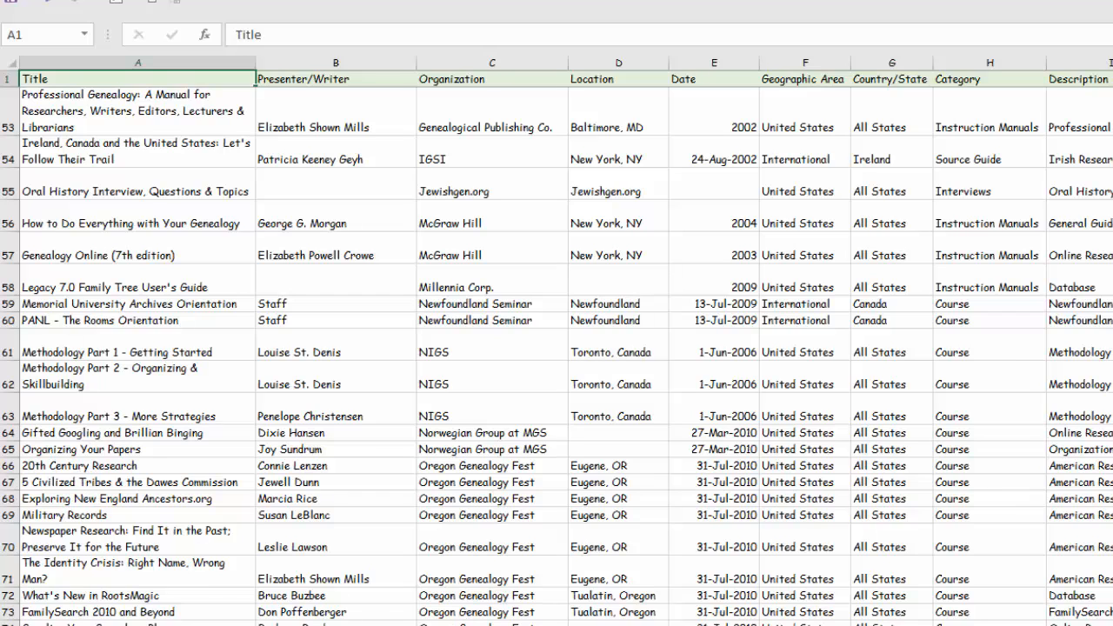
scroll(556, 347, up, 13)
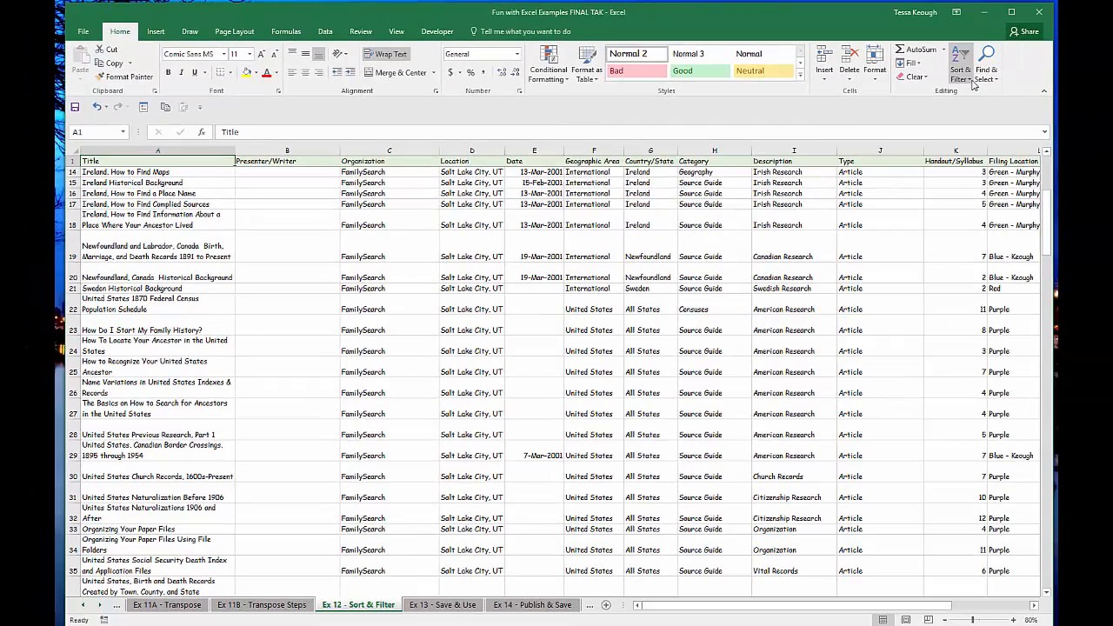
- Undo the custom sort by Organization and deselect the table data
click(971, 82)
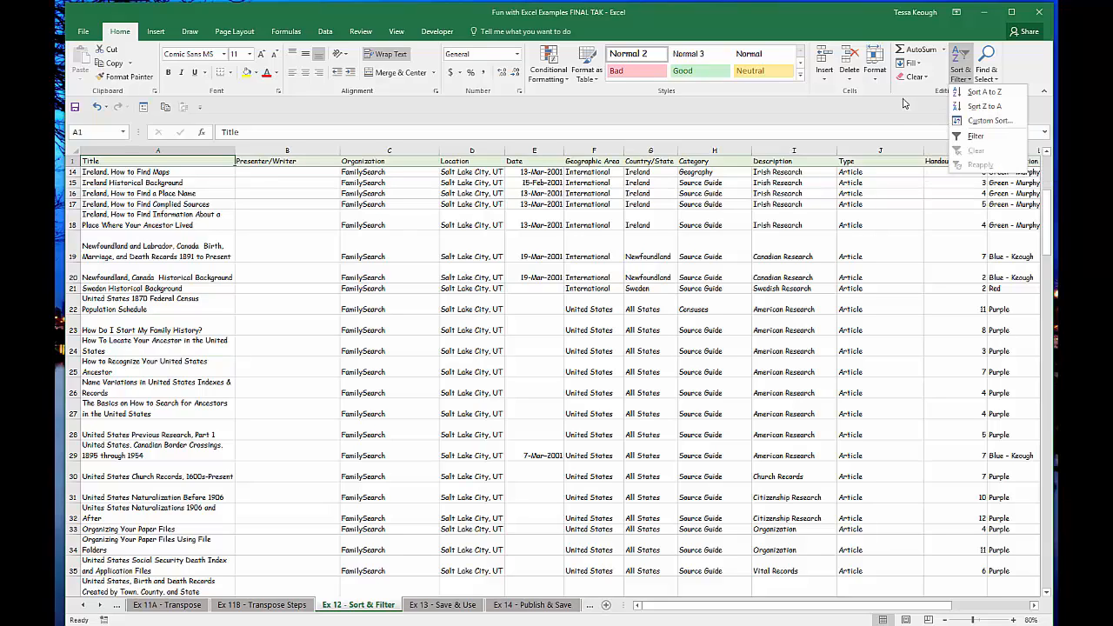
click(324, 18)
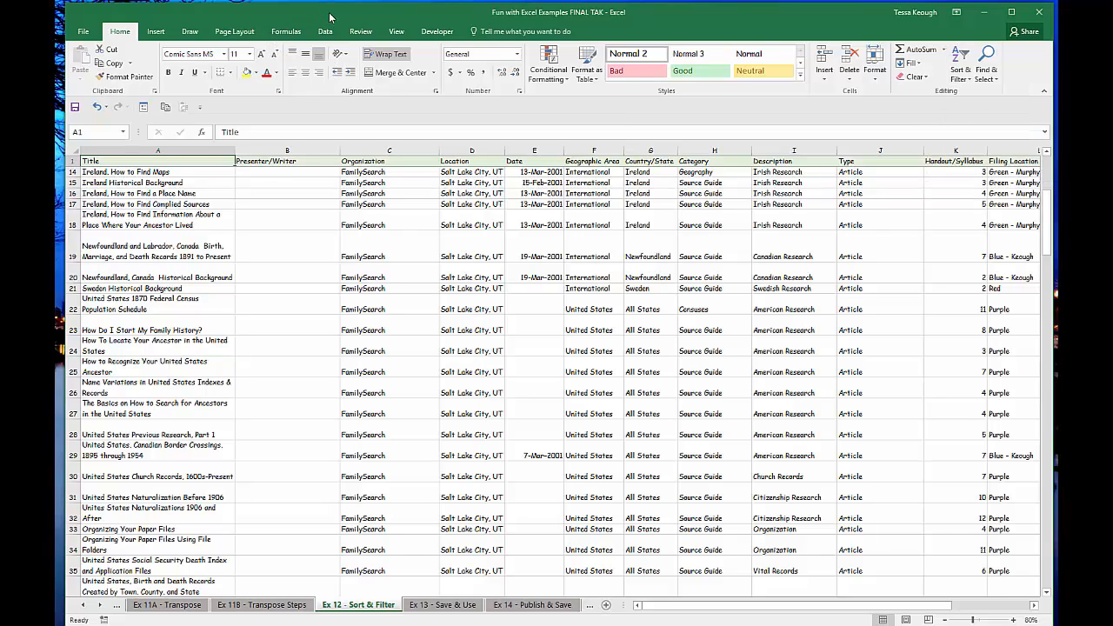
click(98, 108)
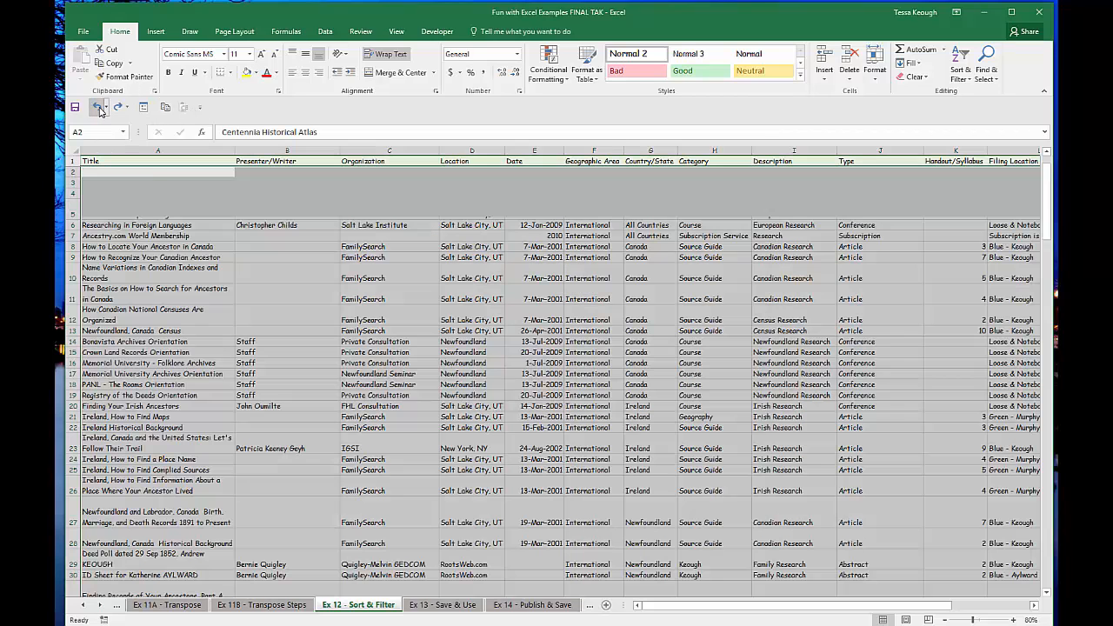
click(335, 183)
scroll(334, 183, down, 4)
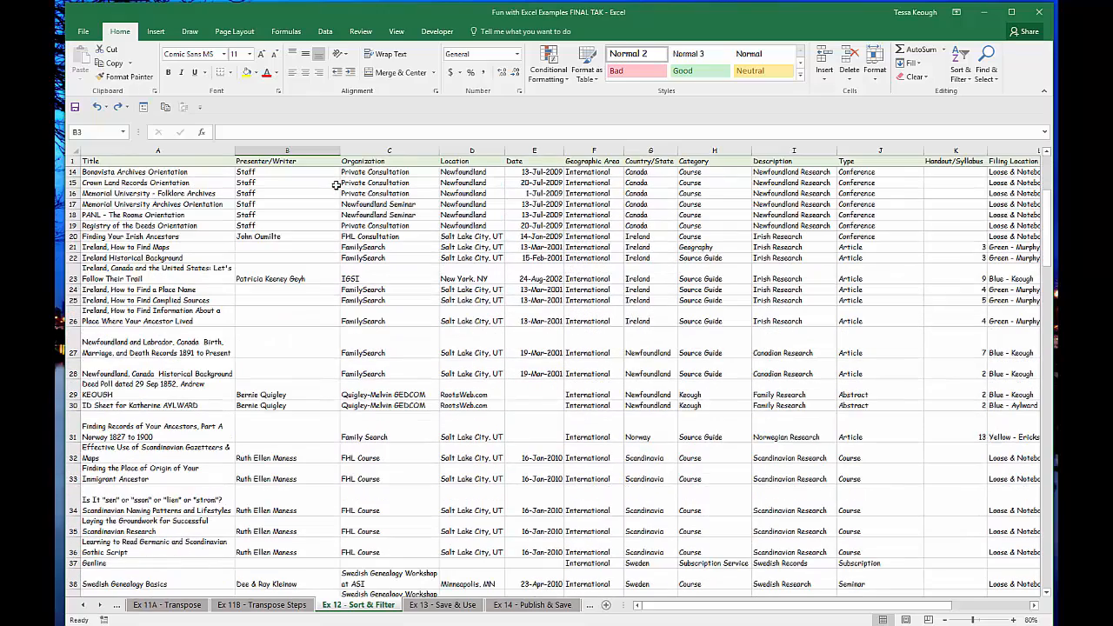
click(971, 81)
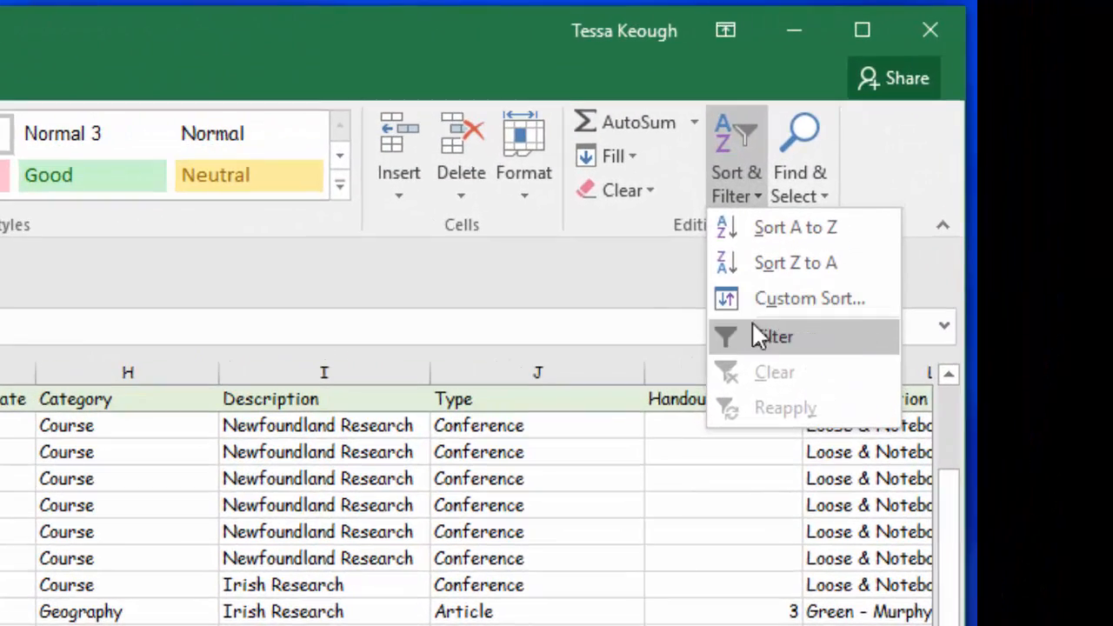
click(656, 277)
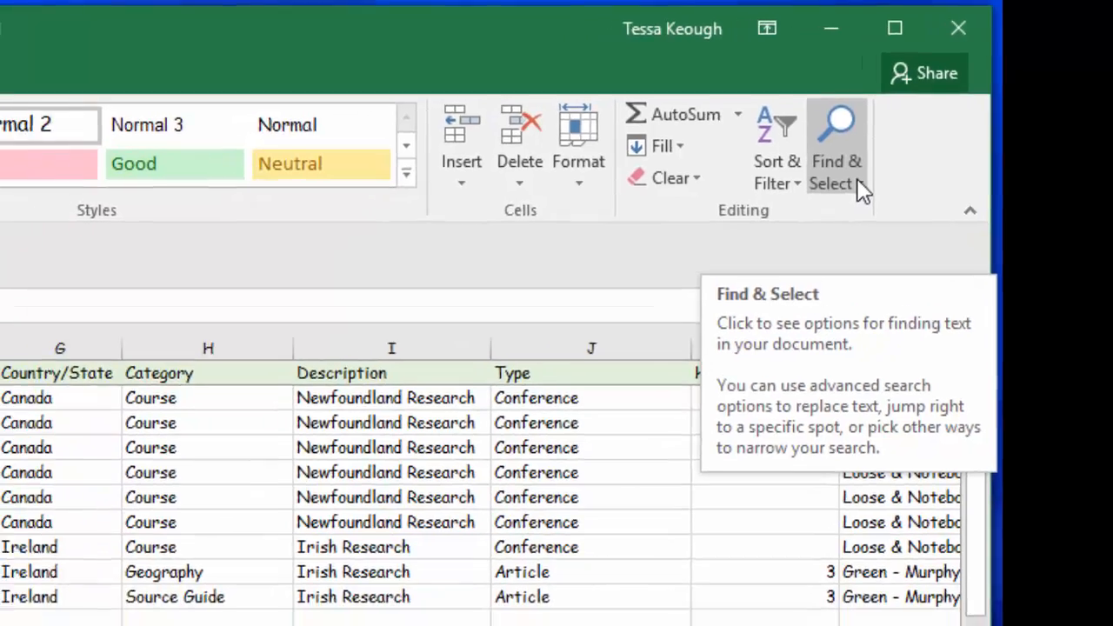
- Find all cells containing "Newfoundland" and look through the list of matches with the dialog moved higher over the sheet
click(822, 193)
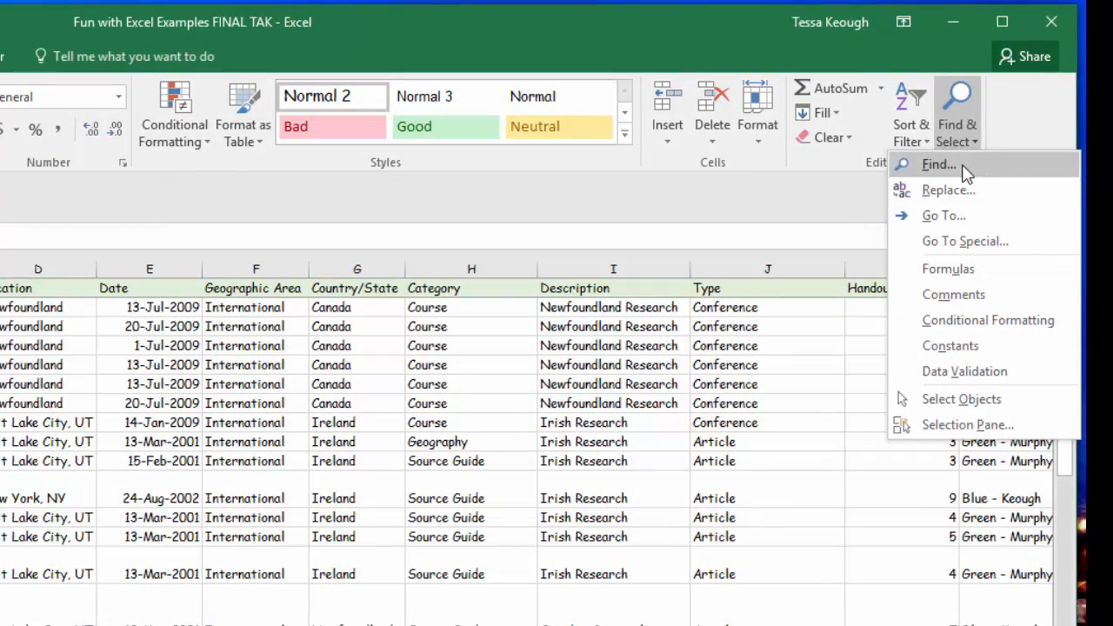
click(963, 167)
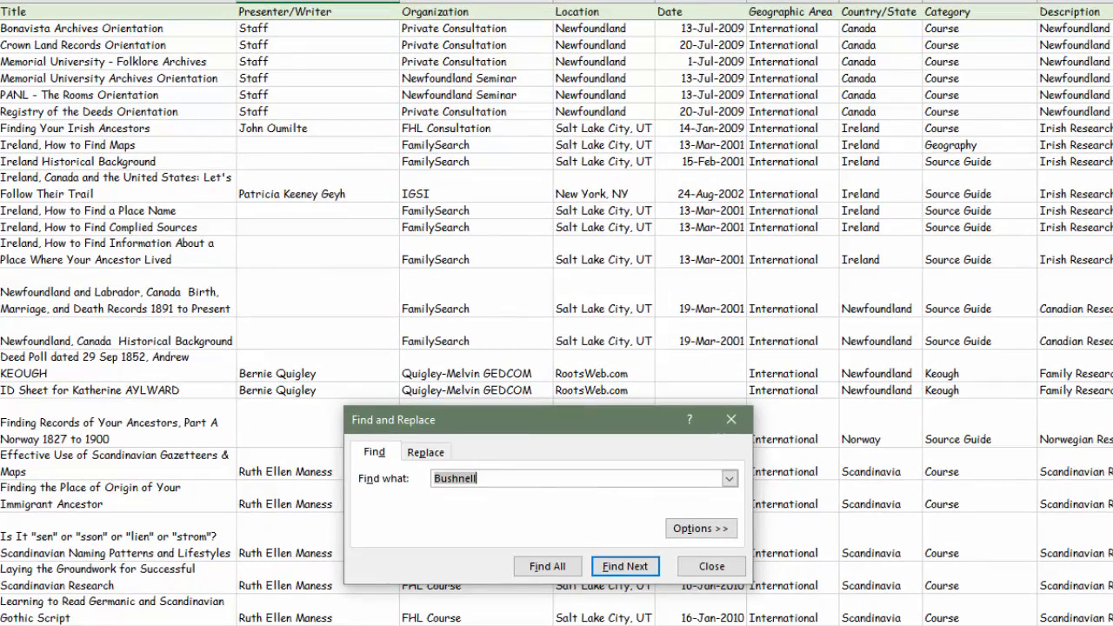
text(Newfoundland)
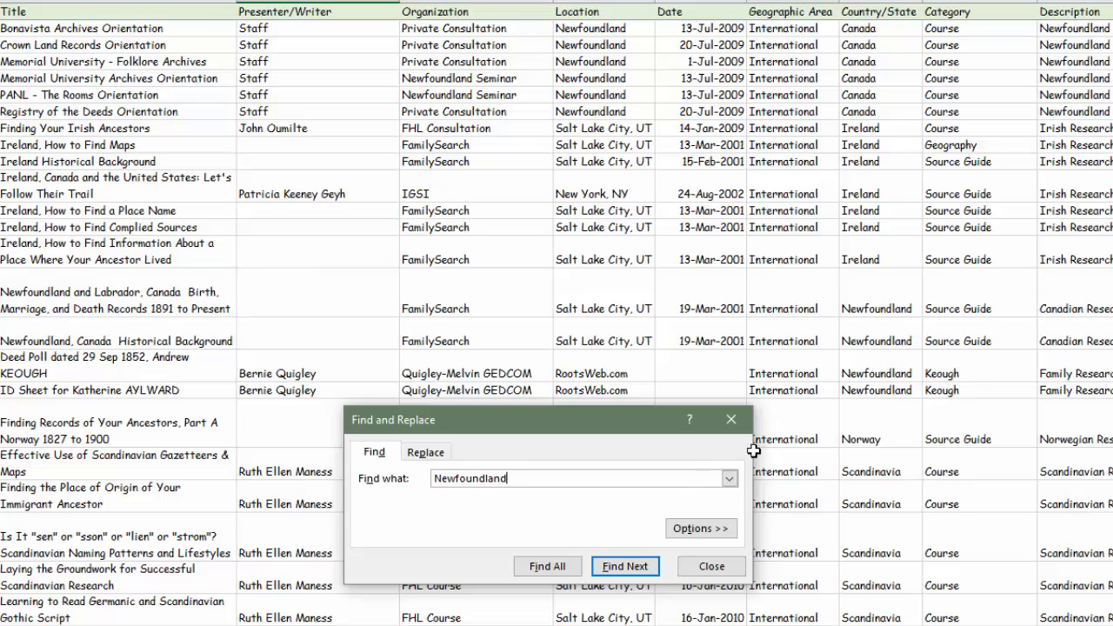
click(546, 566)
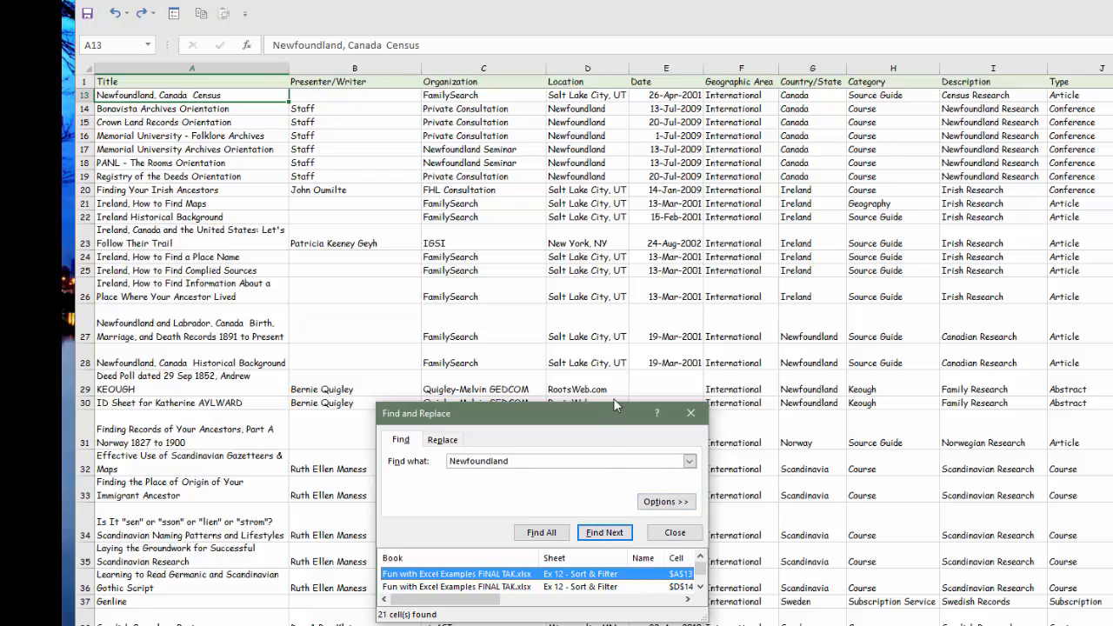
drag(618, 409, 604, 88)
drag(689, 258, 687, 264)
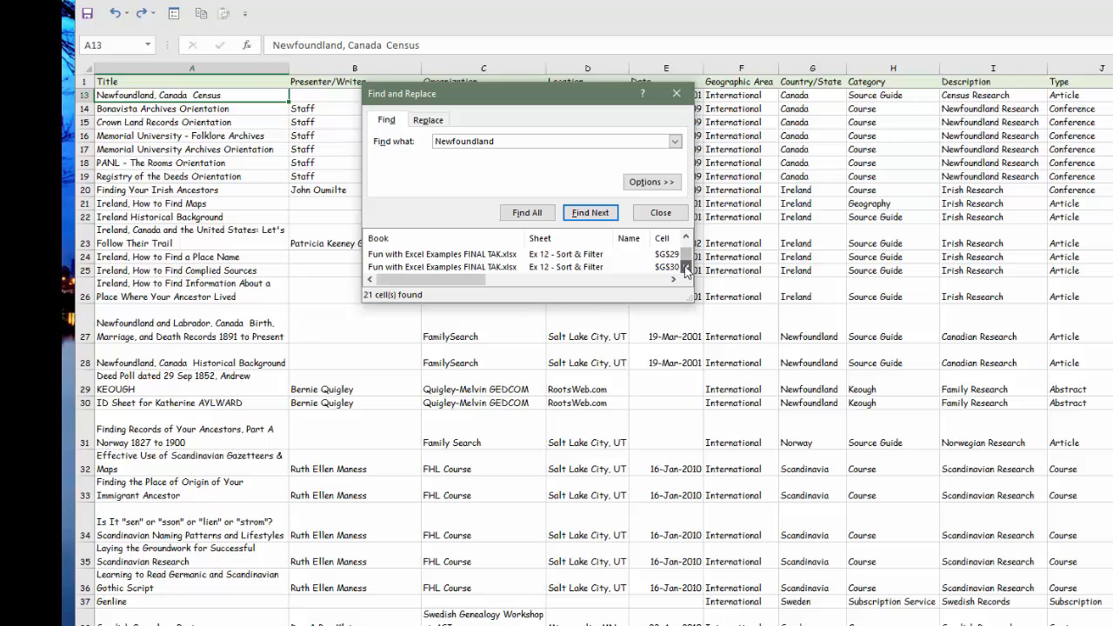
- Enlarge the list of "Newfoundland" matches, jump to cells I15, C17, I17 and the following match, and close the search
drag(693, 302, 914, 427)
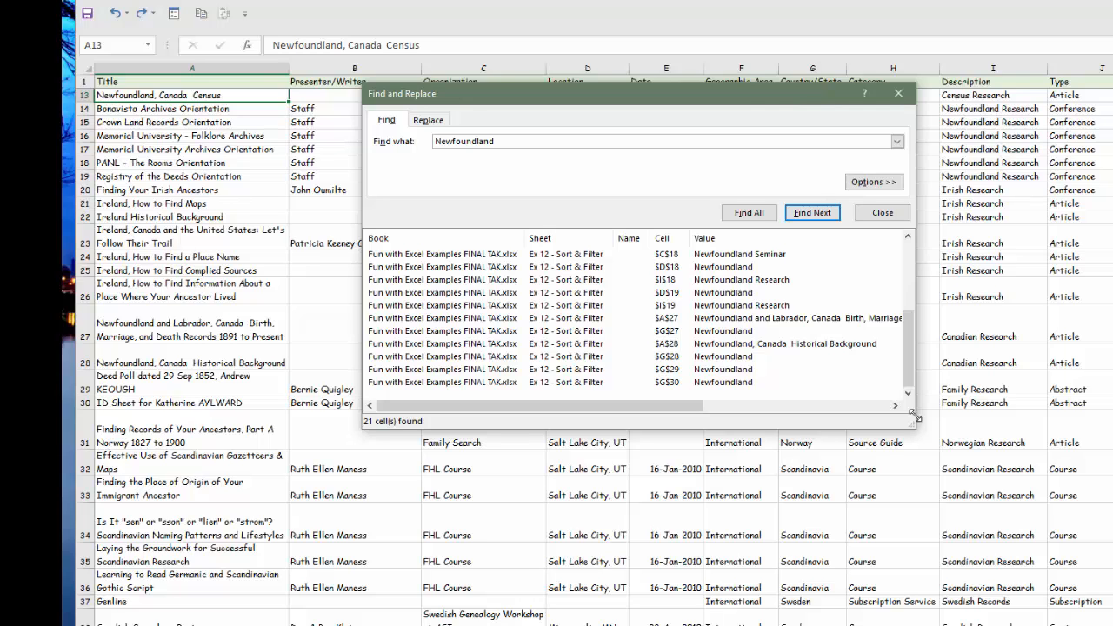
drag(907, 375, 916, 258)
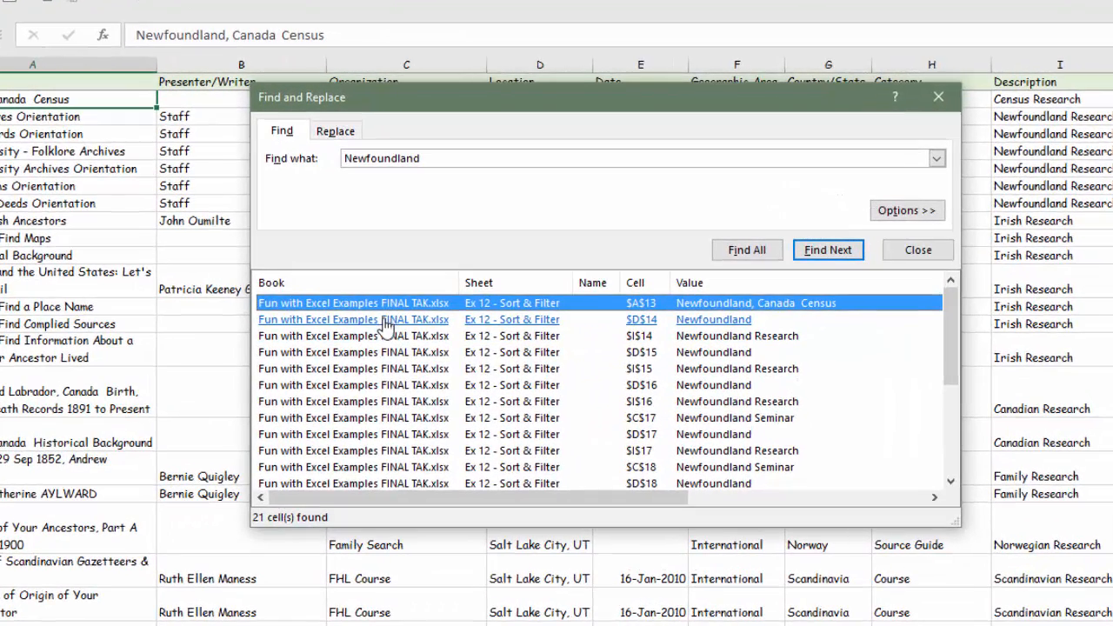
click(380, 369)
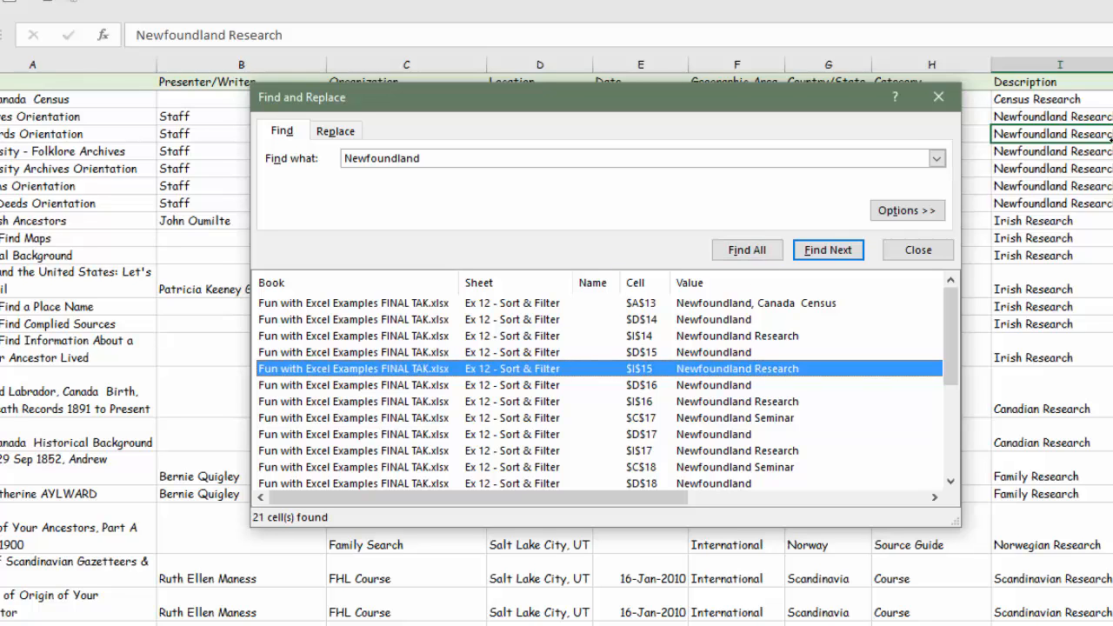
click(398, 419)
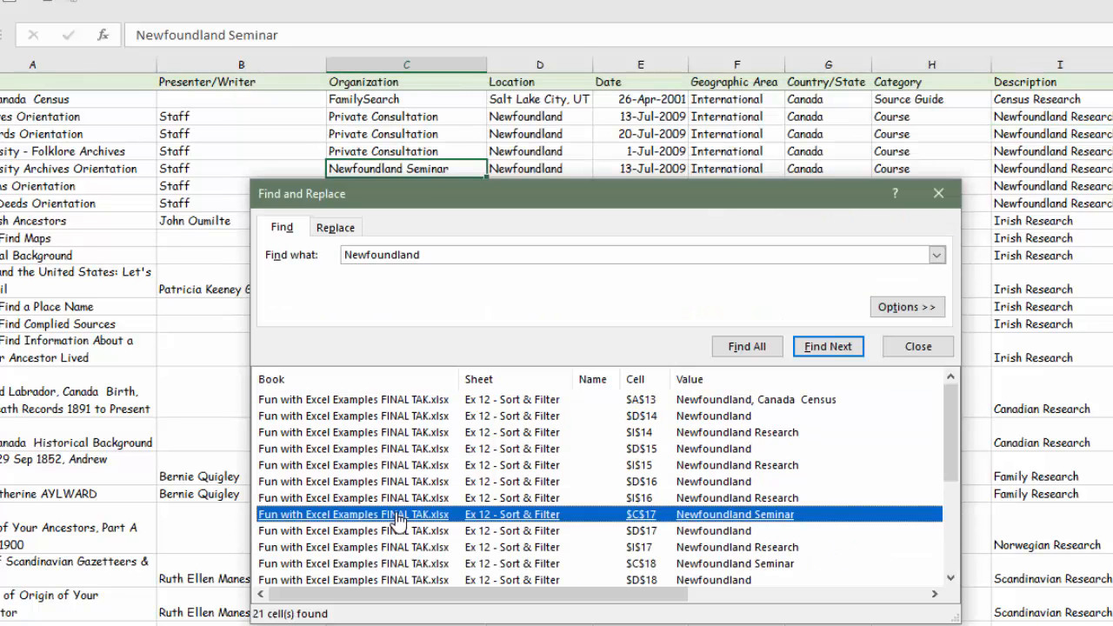
click(387, 547)
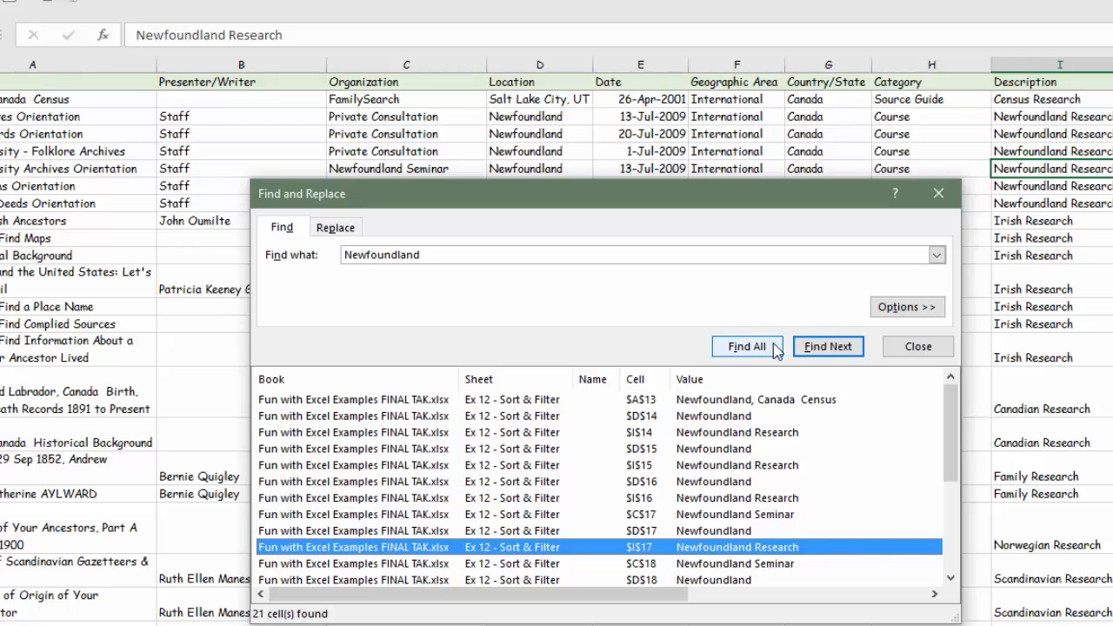
click(828, 347)
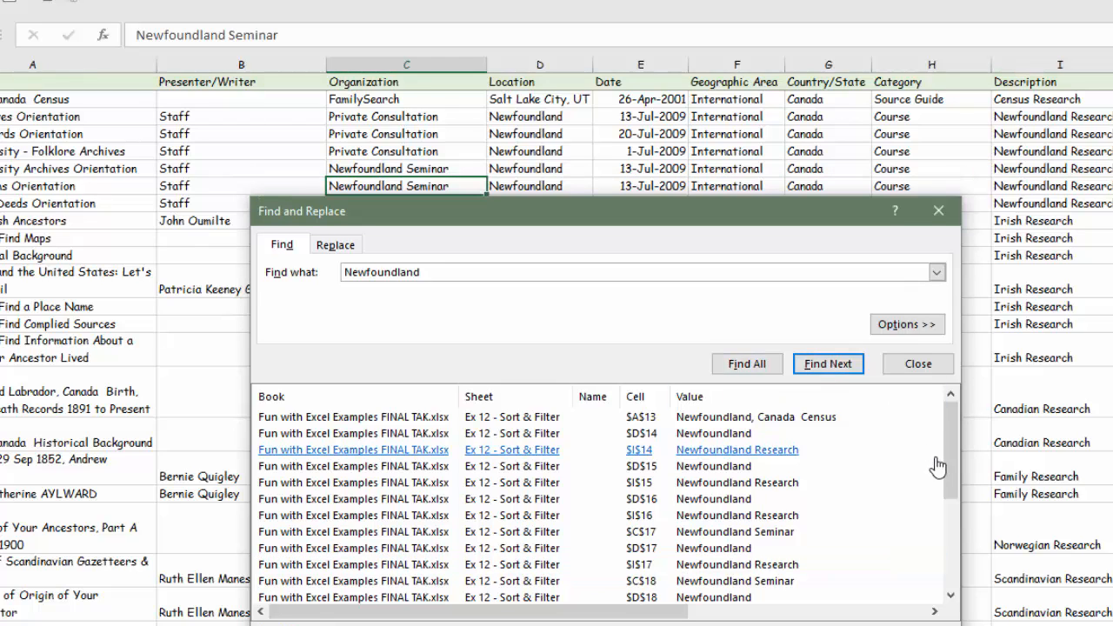
click(908, 365)
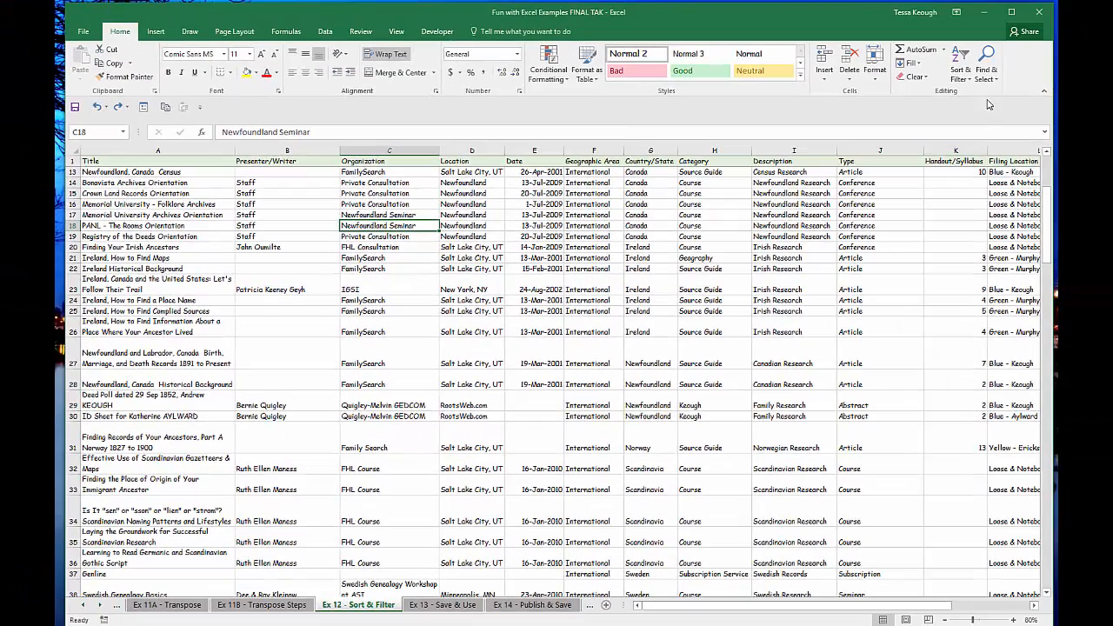
- Reopen the search for "Newfoundland" and step through the matches one at a time as far as cell D19
click(985, 62)
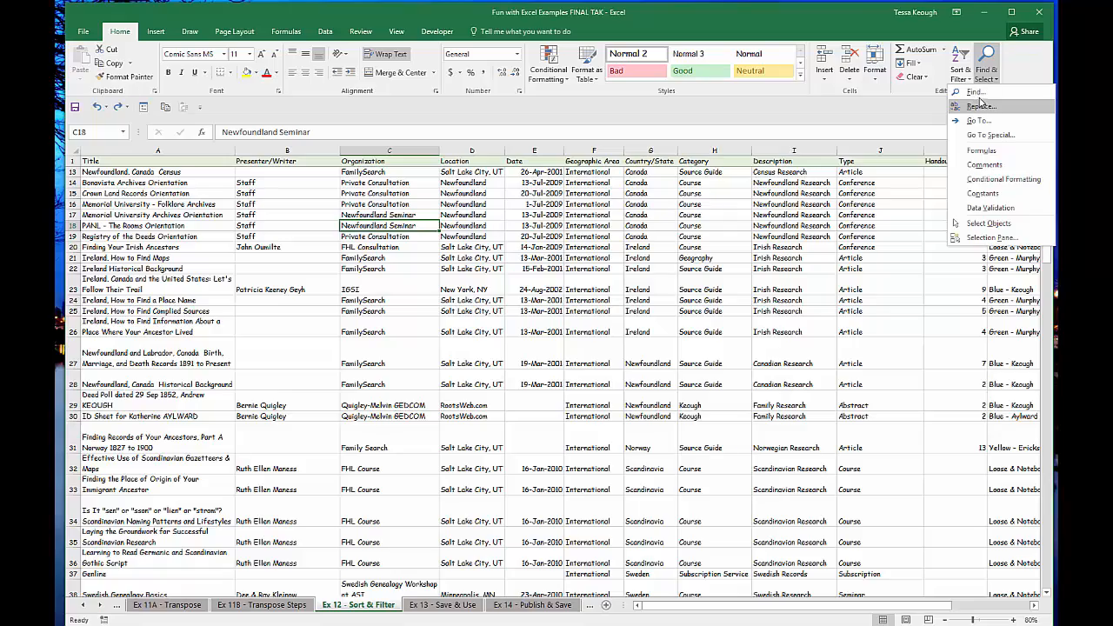
click(975, 91)
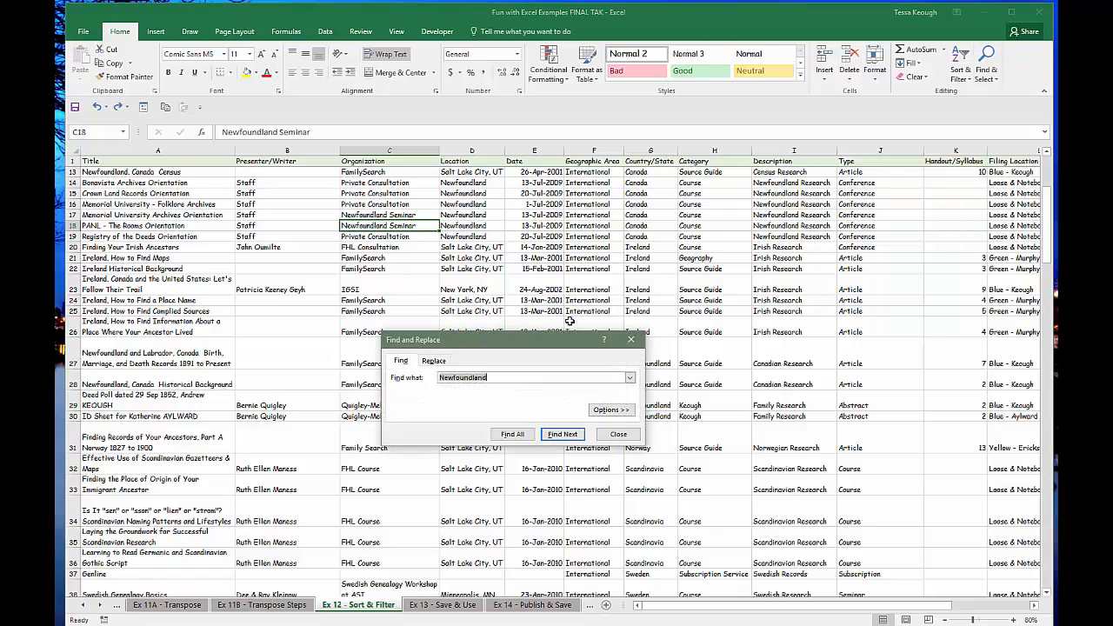
click(554, 437)
click(553, 435)
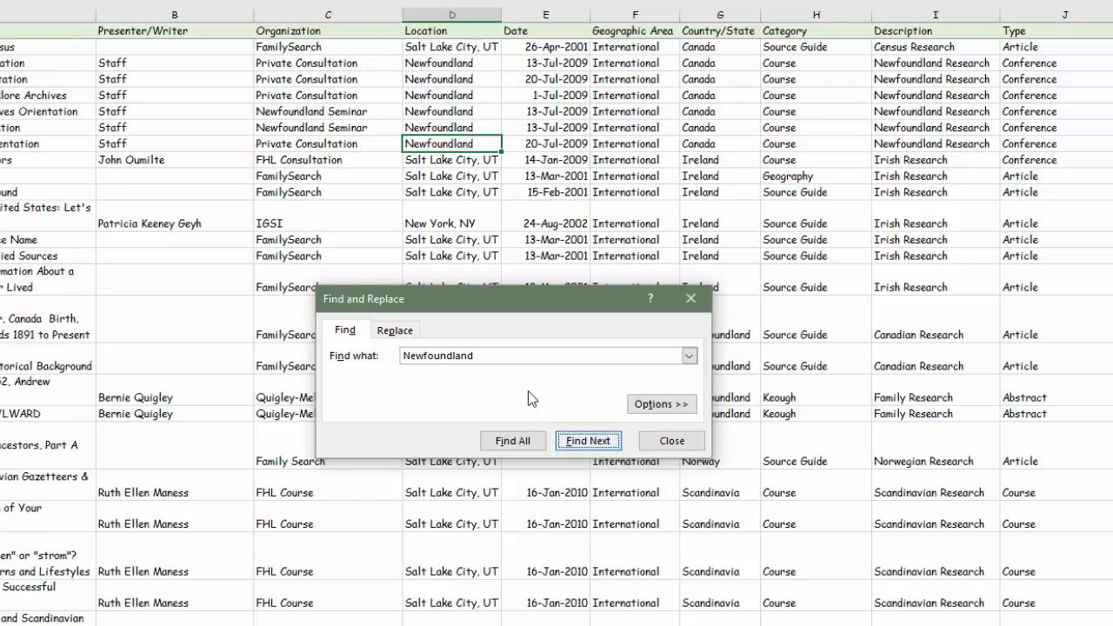
- Set up a replacement of "UT" with "Utah" and apply it to the location in cell D20
drag(492, 356, 393, 355)
text(UT)
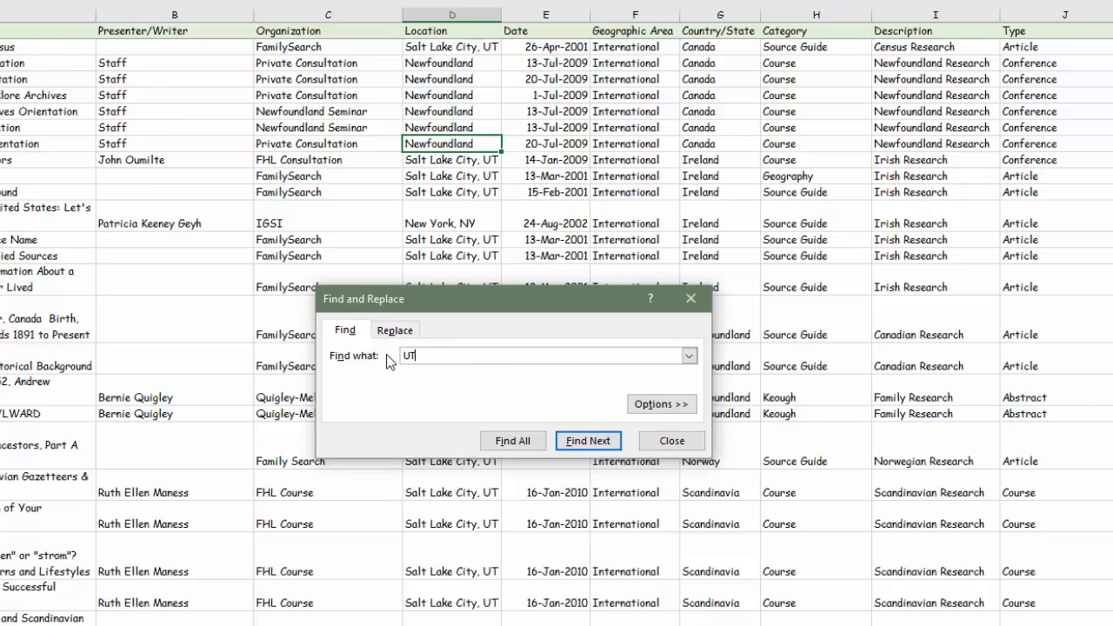
click(397, 331)
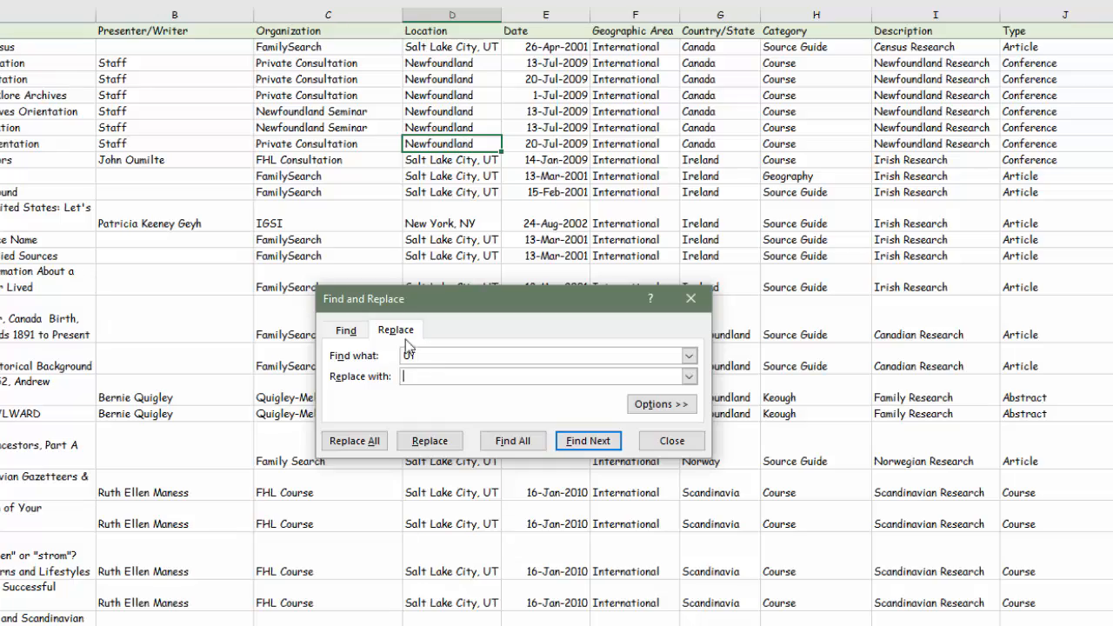
text(Utah)
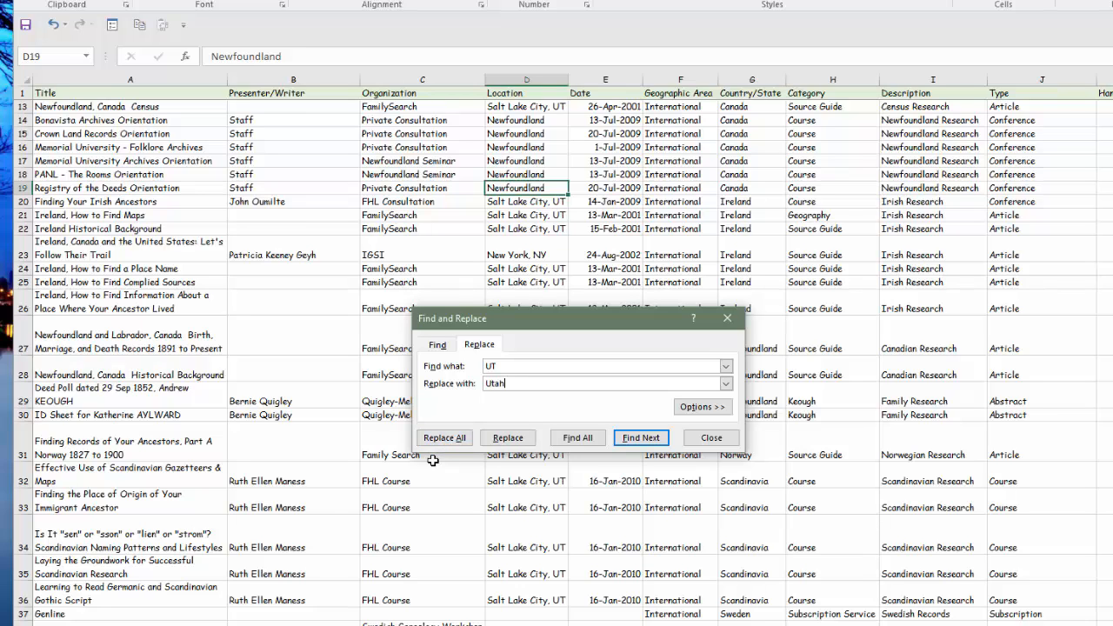
click(645, 439)
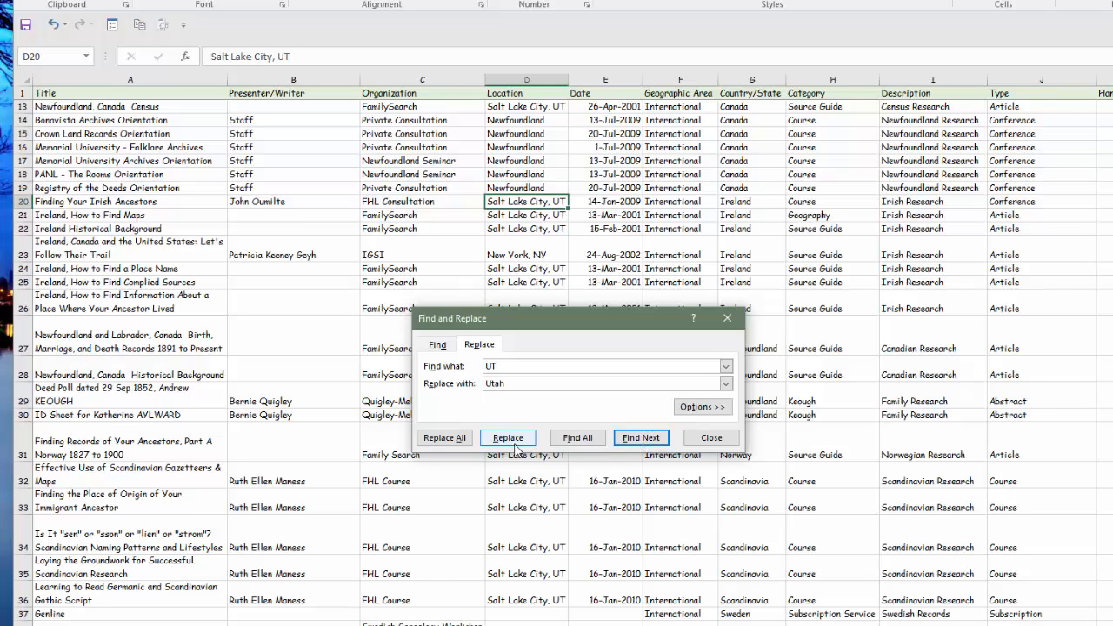
click(513, 442)
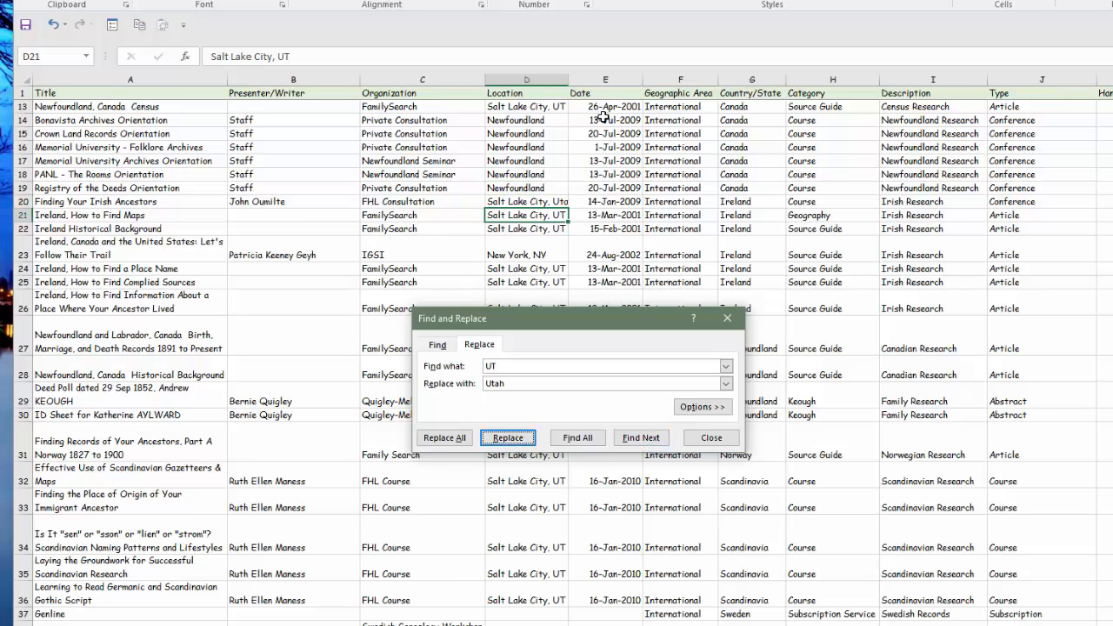
- Widen the Location column and replace "UT" with "Utah" in the location matches from D21 to D25, skipping the title match in A26
drag(565, 79, 600, 80)
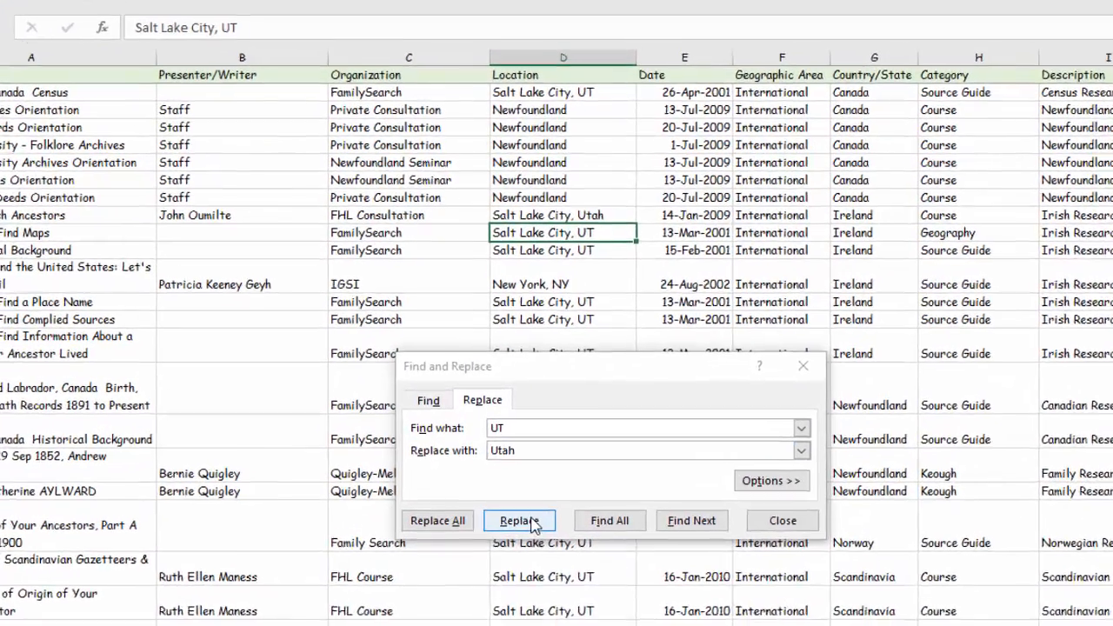
click(515, 440)
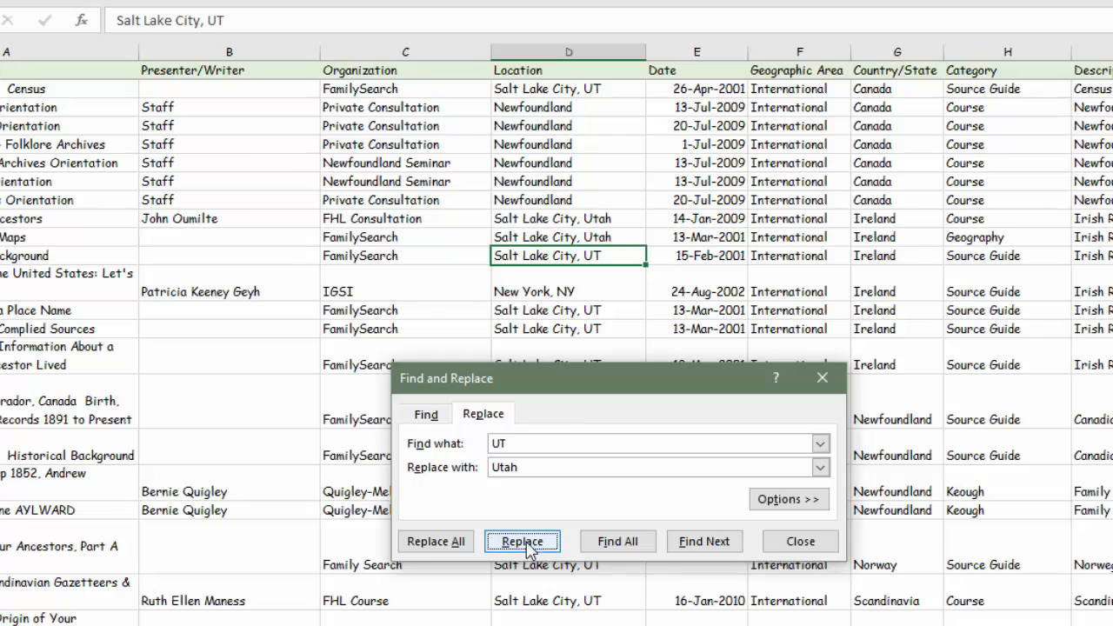
click(526, 542)
click(521, 542)
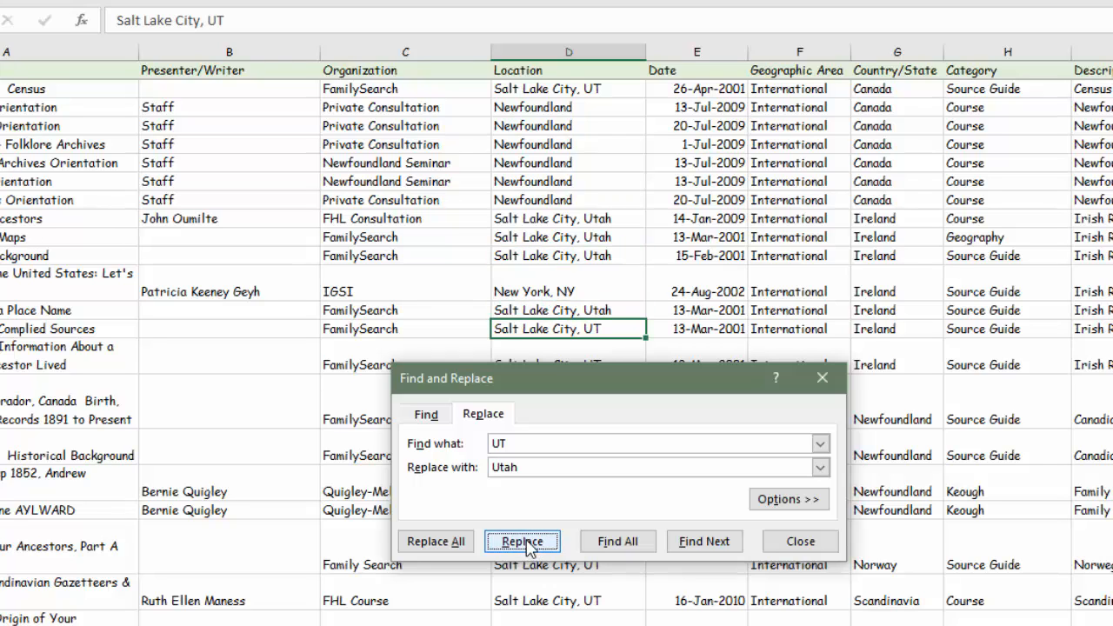
click(522, 541)
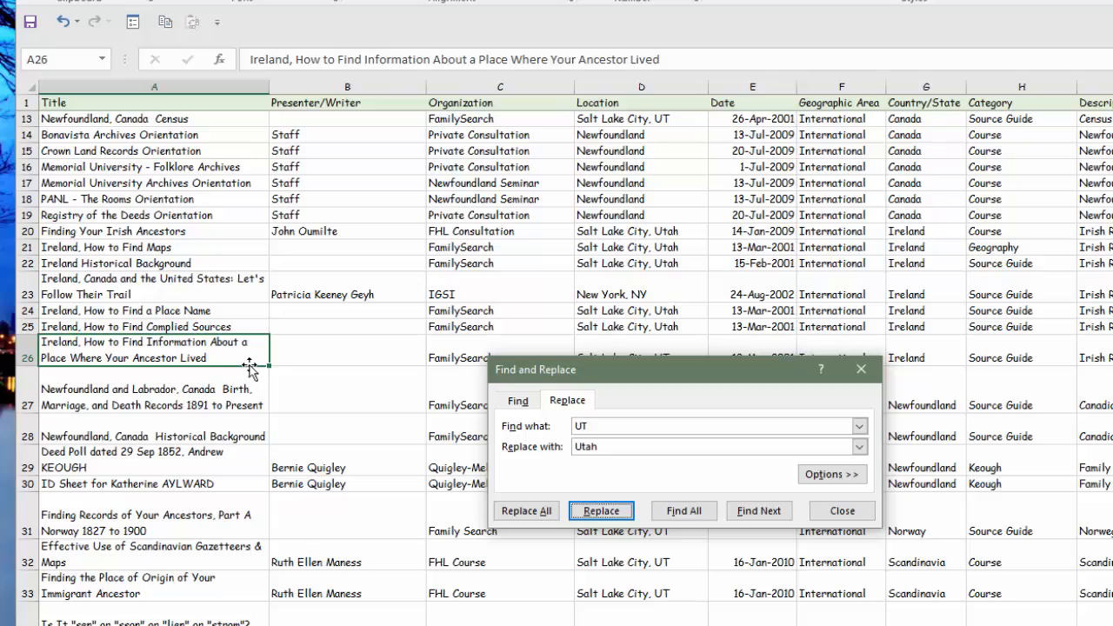
click(744, 516)
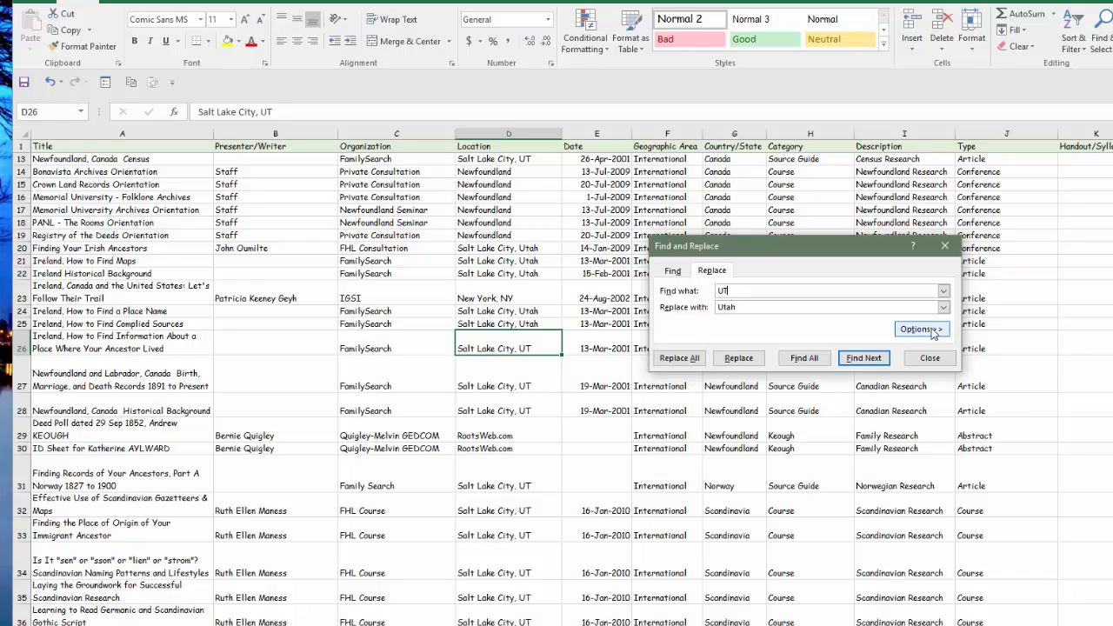
- Expand the replacement options, keep the scope on Sheet, search By Columns and turn on Match case
click(921, 329)
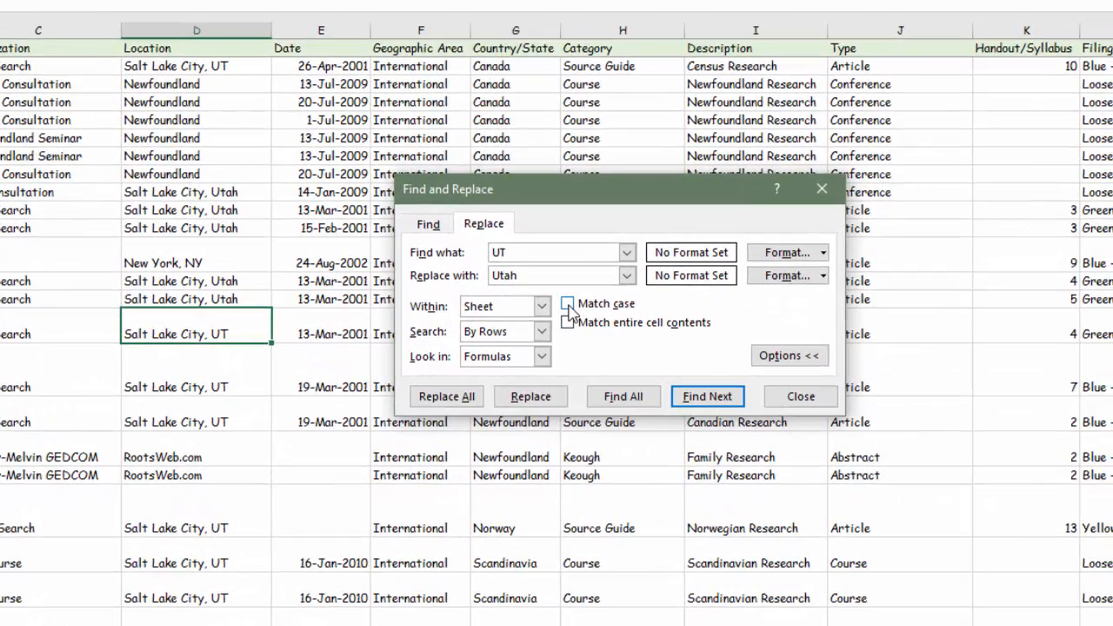
click(541, 305)
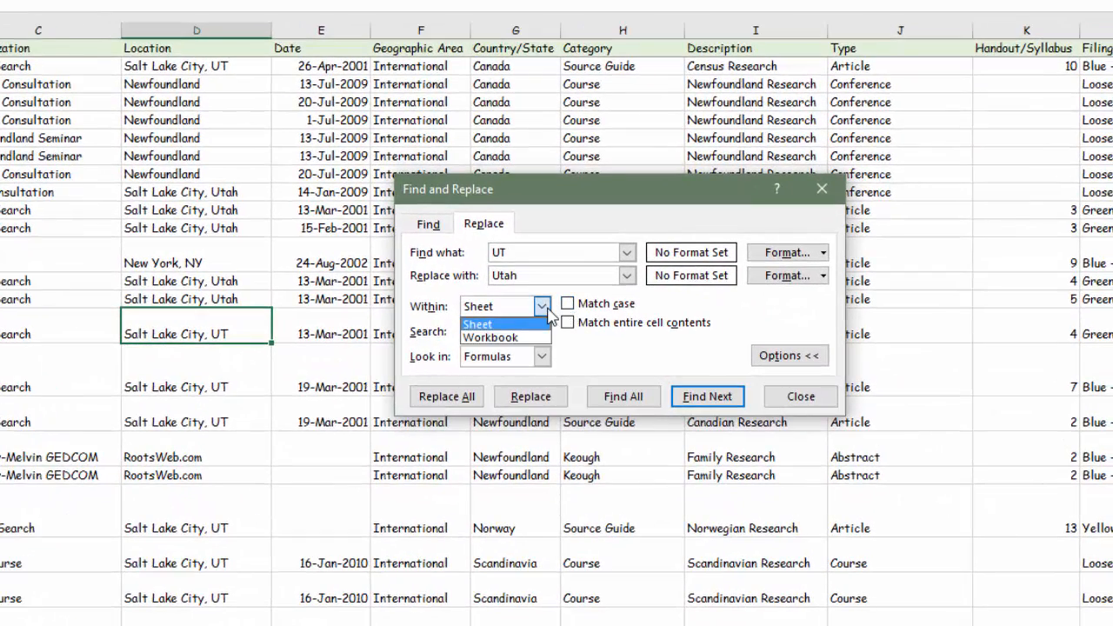
click(548, 313)
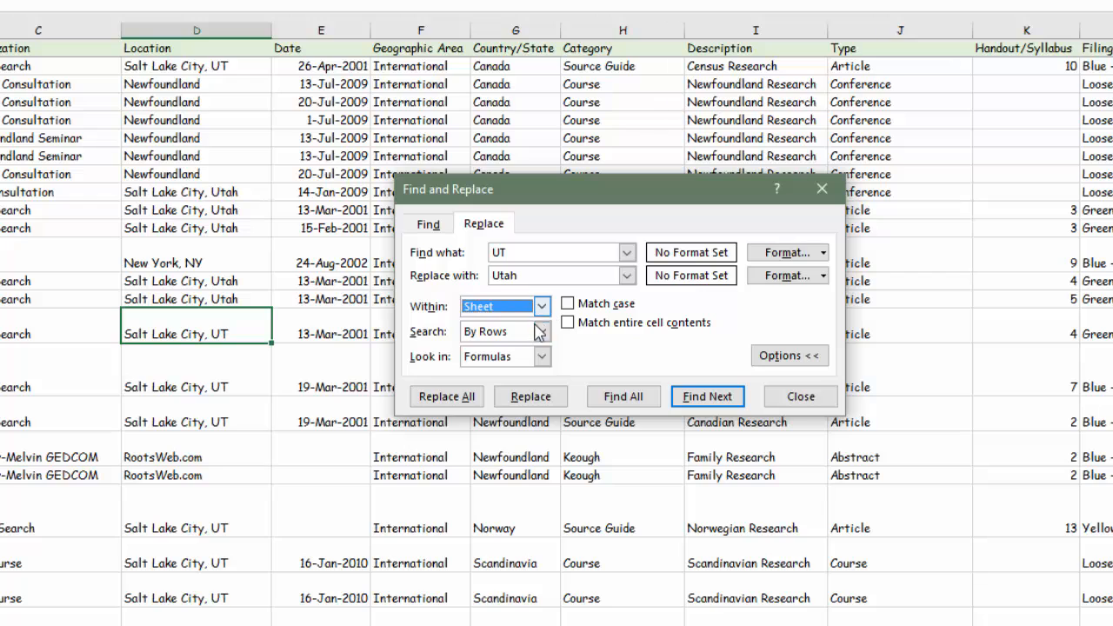
click(541, 331)
click(502, 363)
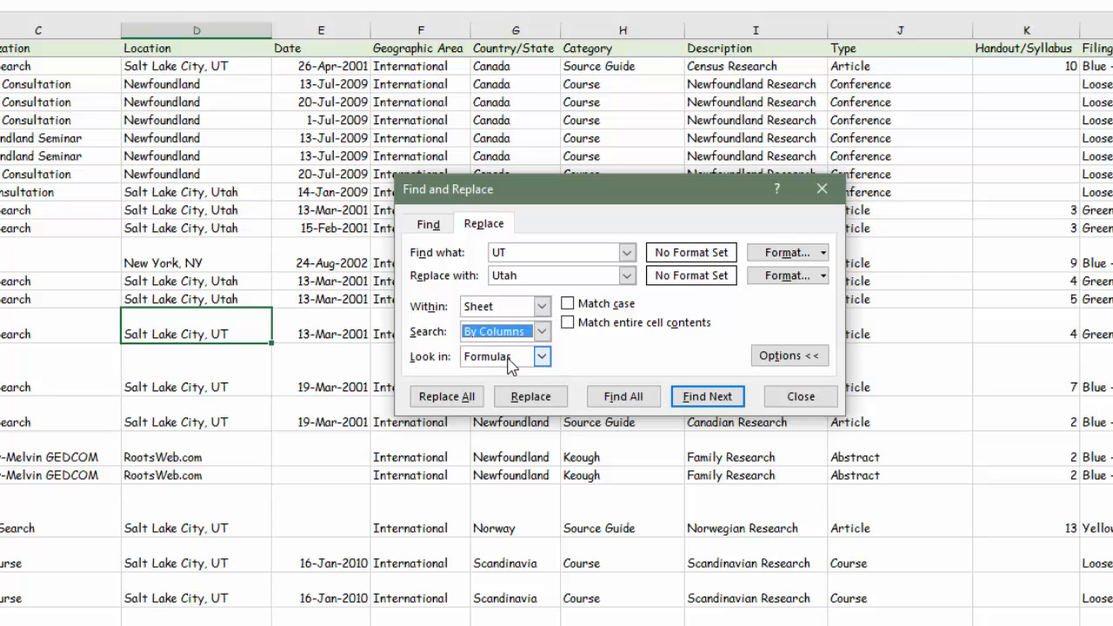
click(571, 305)
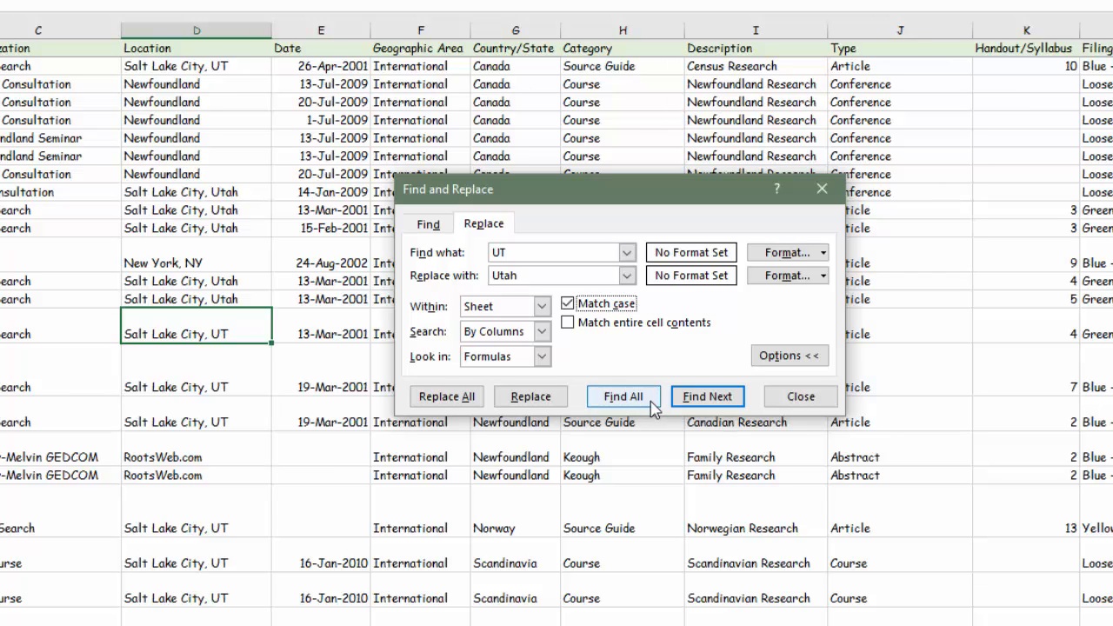
- Find the next case-matched "UT", replace it with "Utah" in cell D27, and close the dialog
click(693, 399)
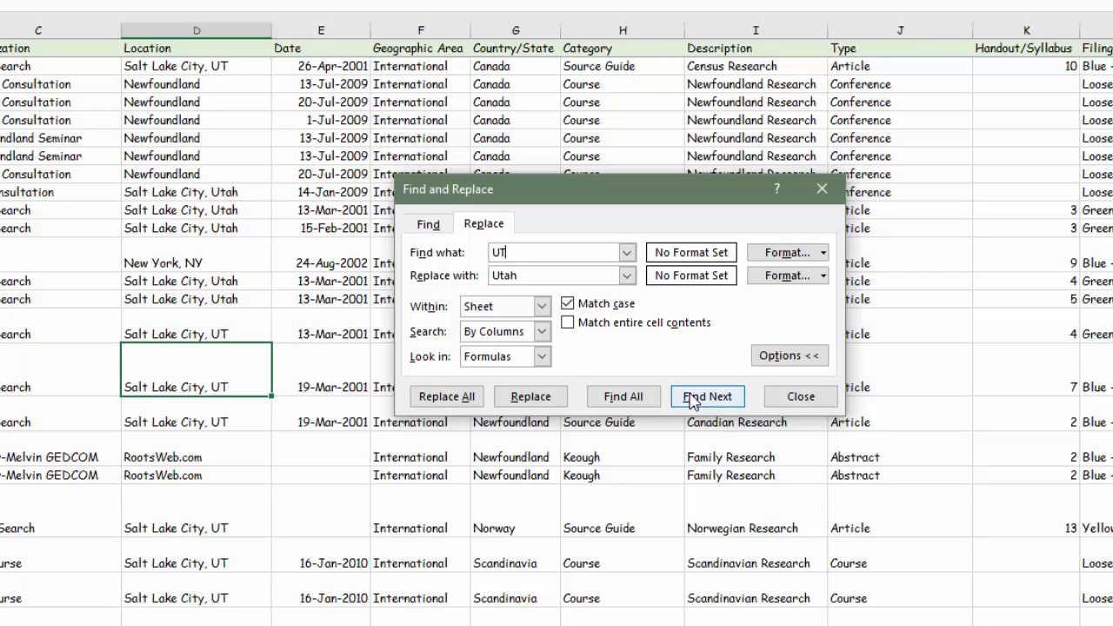
click(540, 402)
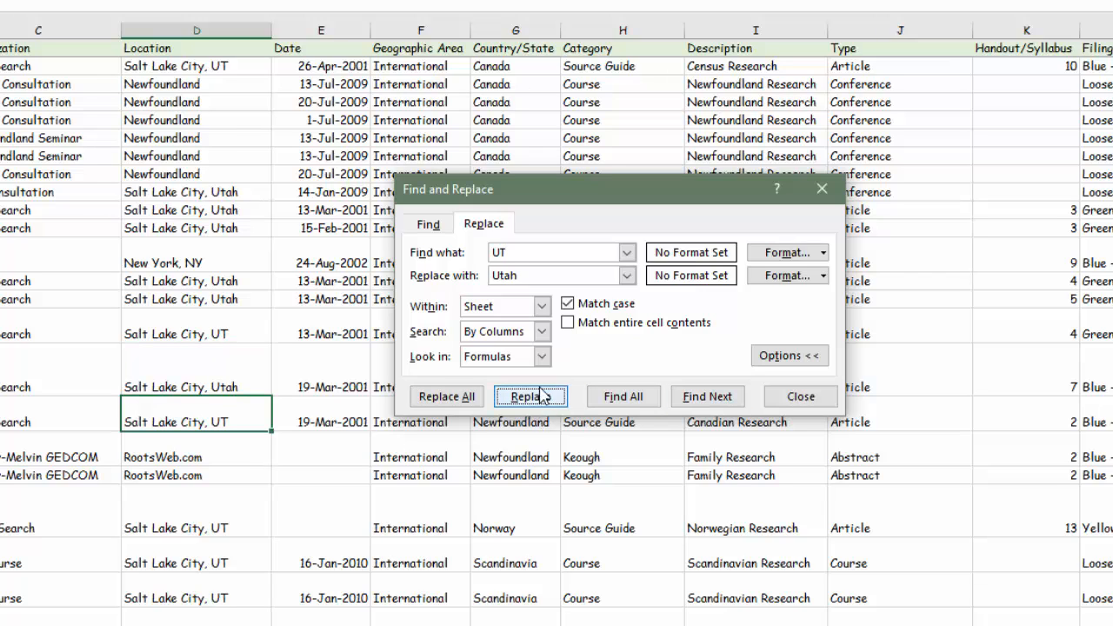
click(568, 302)
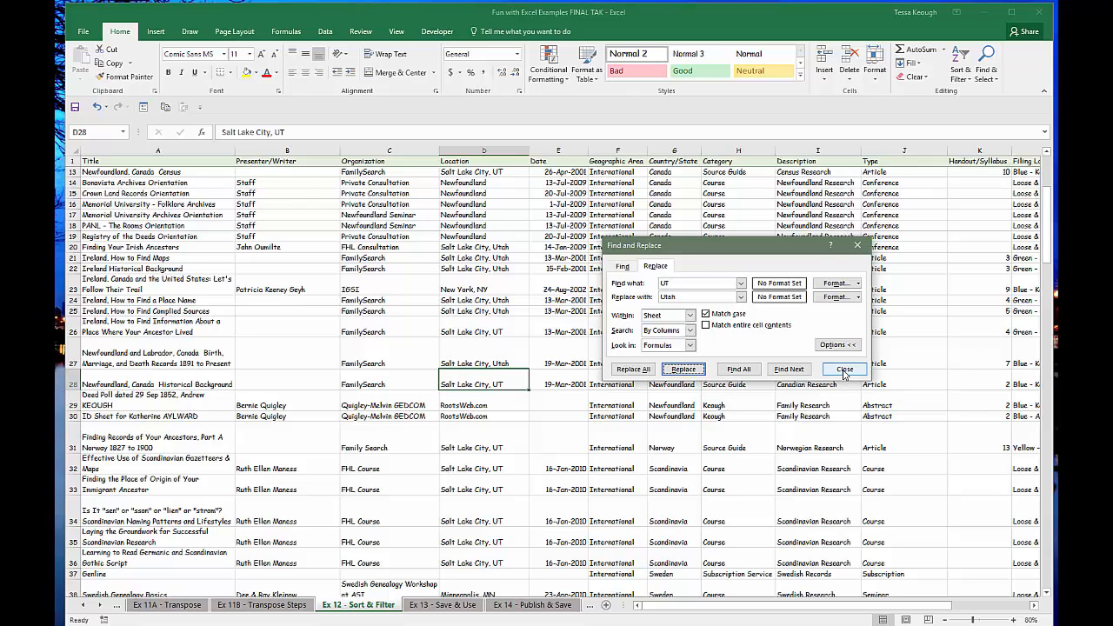
click(843, 370)
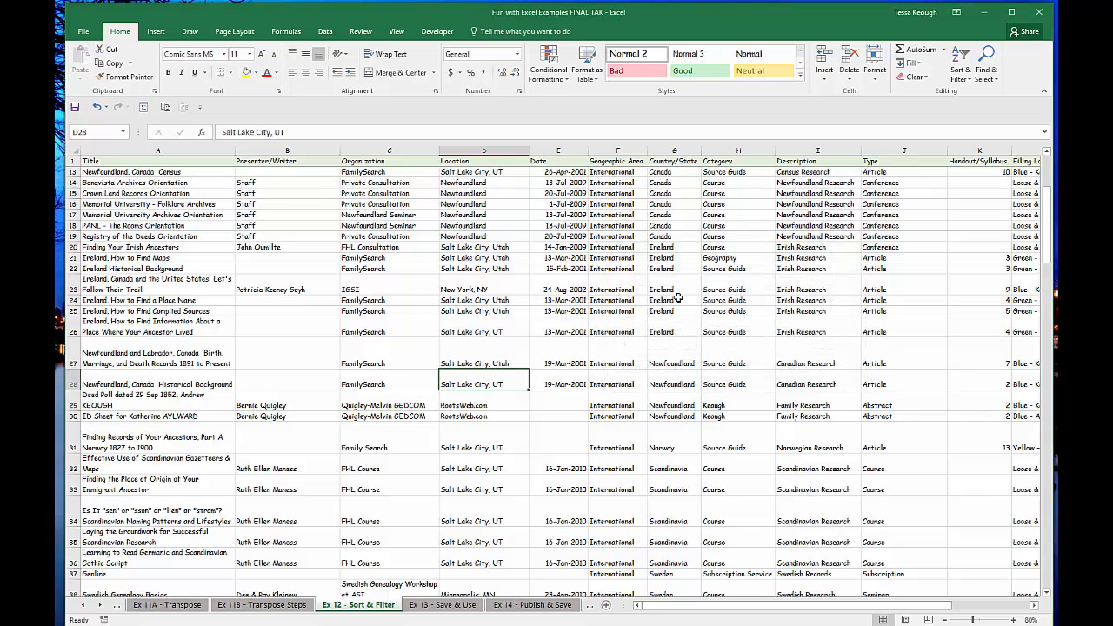
- Undo all the "UT" to "Utah" replacements together with the Location column widening in one go
click(510, 300)
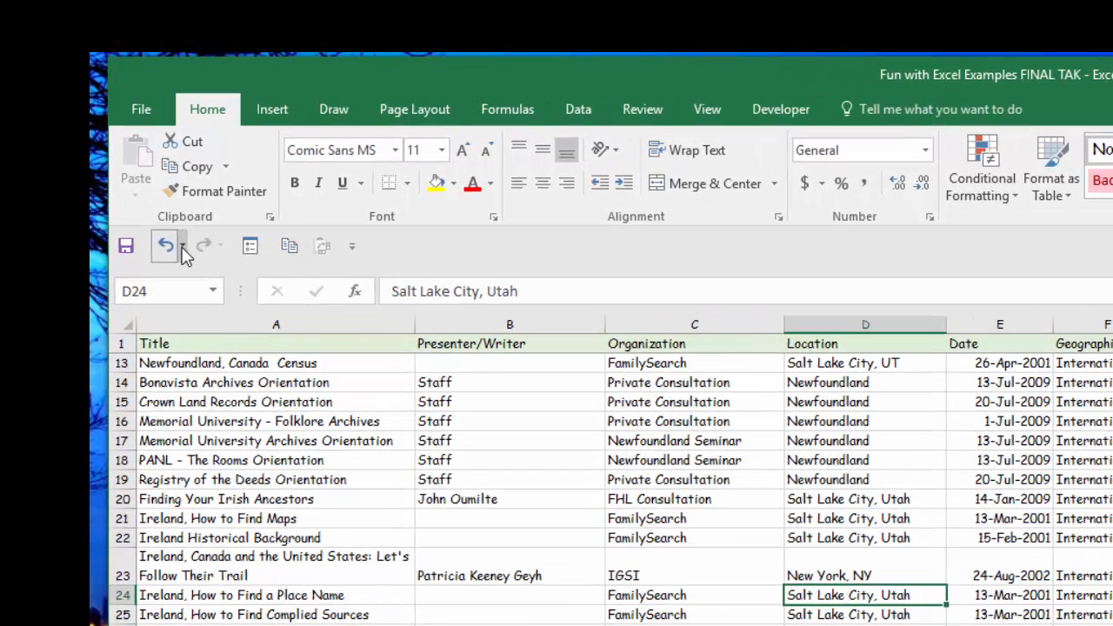
click(183, 246)
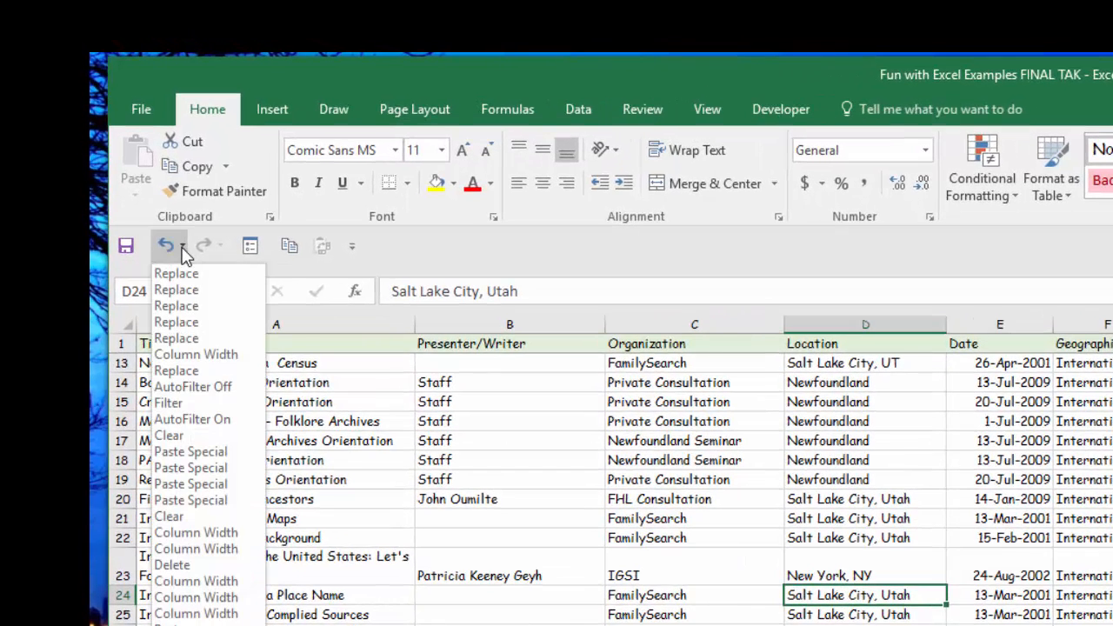
click(180, 371)
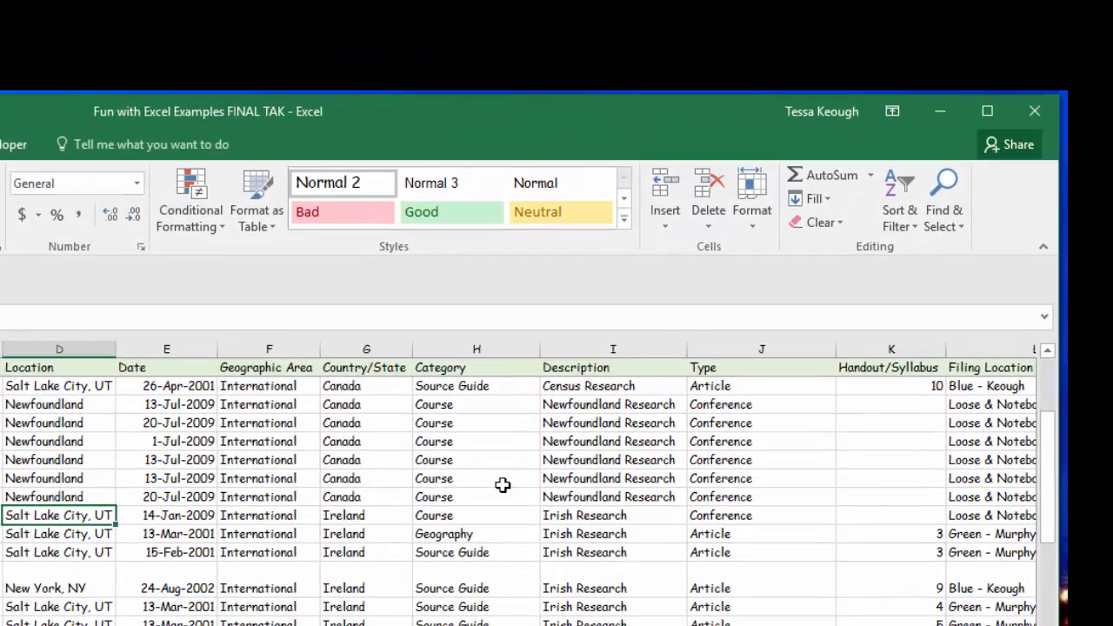
click(914, 227)
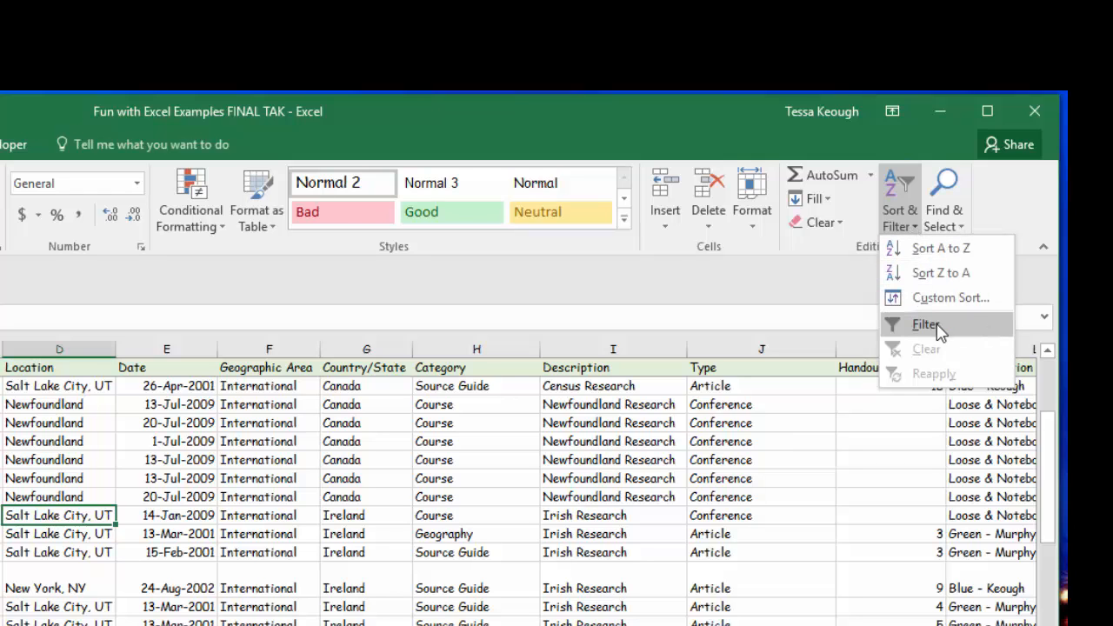
click(962, 227)
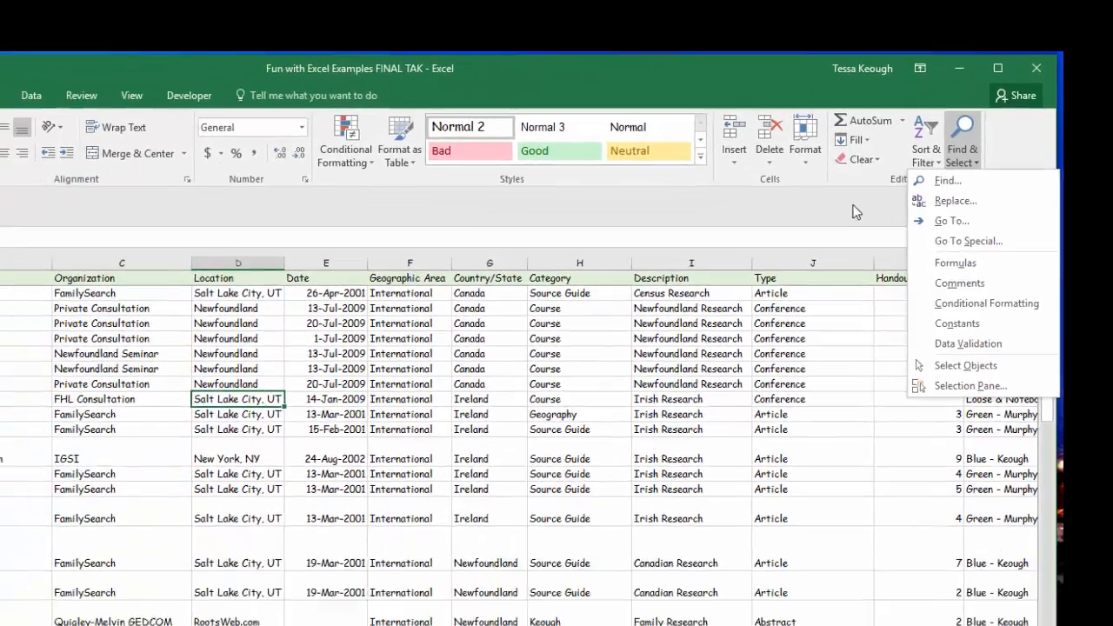
click(785, 297)
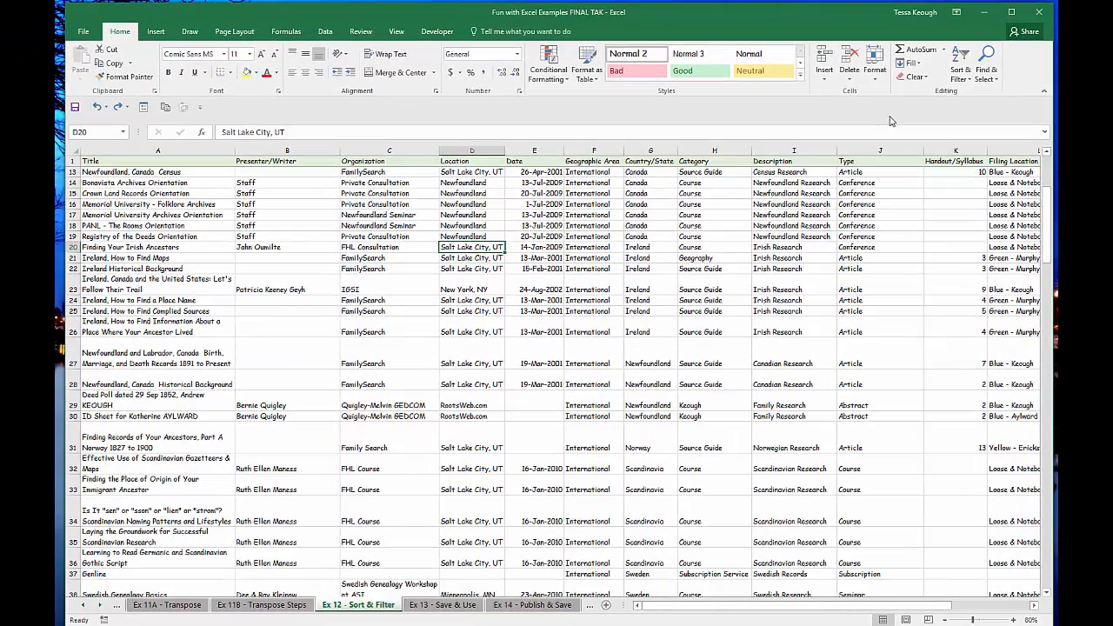